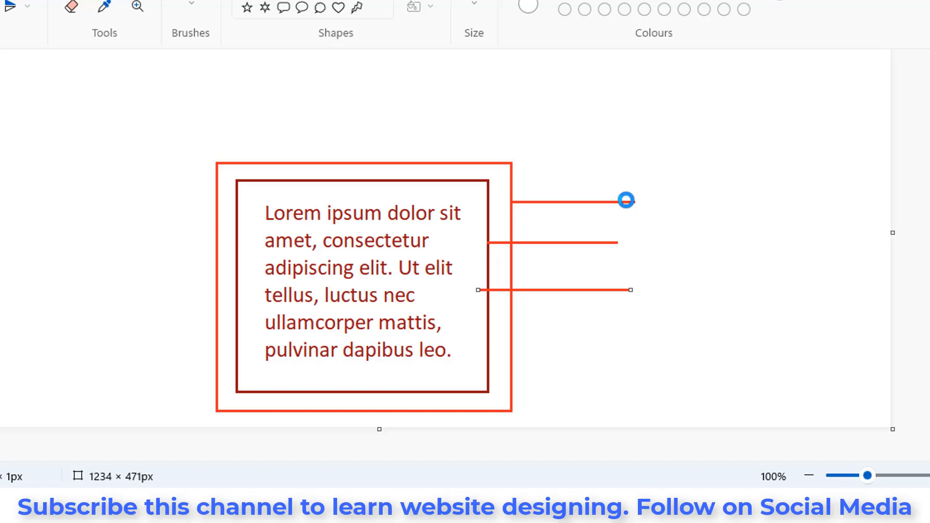
Label the three callout lines of the box diagram, from upper to lower, "Margin", "Border" and "Padding".
click(640, 187)
text(Margin)
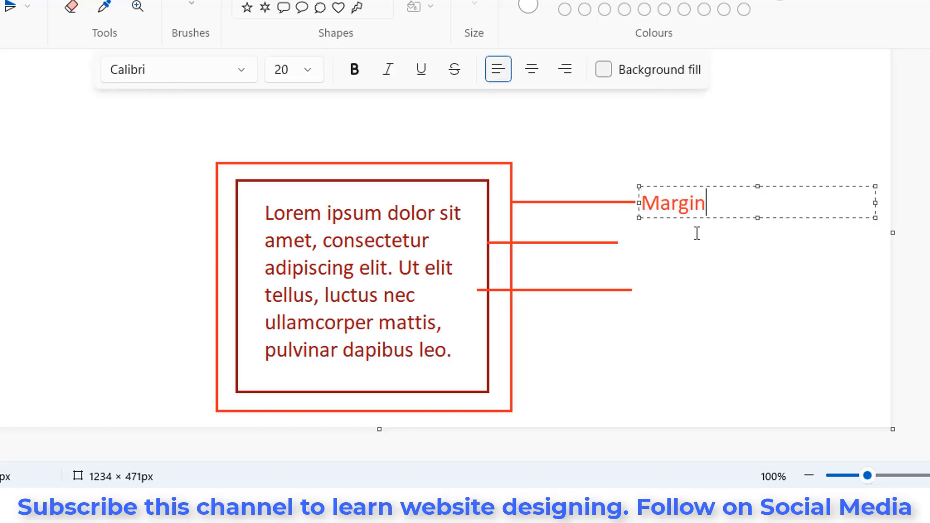
click(639, 238)
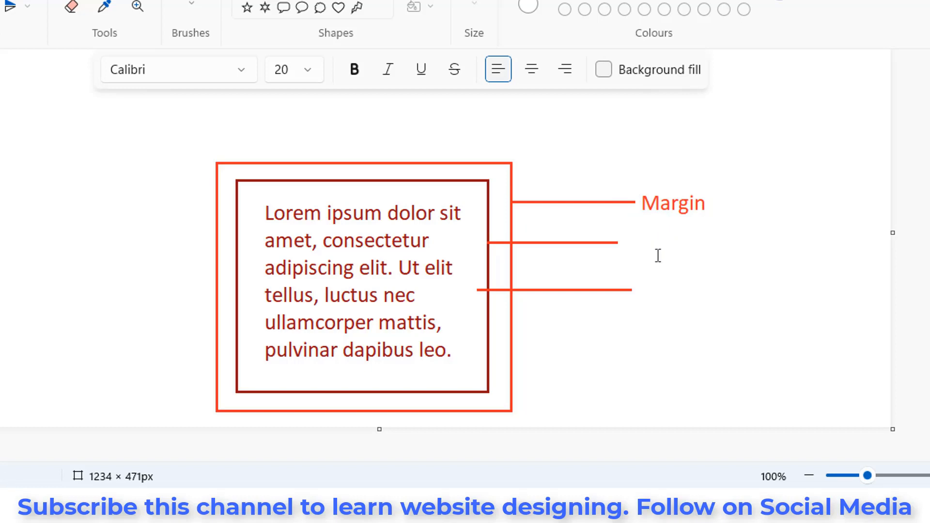
click(624, 246)
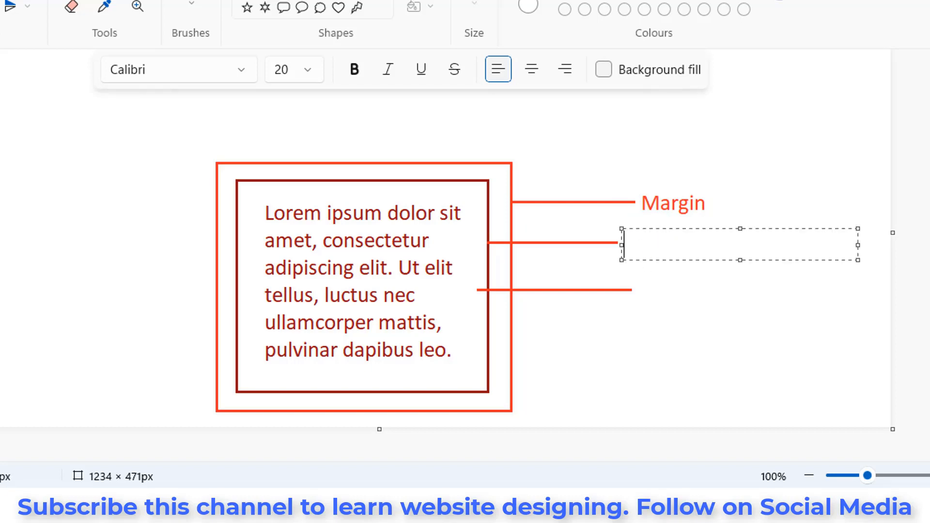
text(Border)
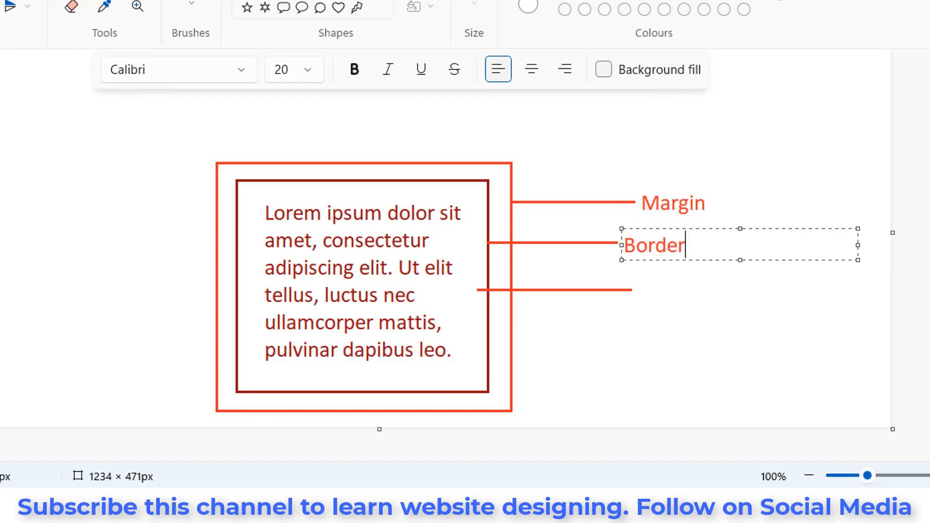
click(657, 293)
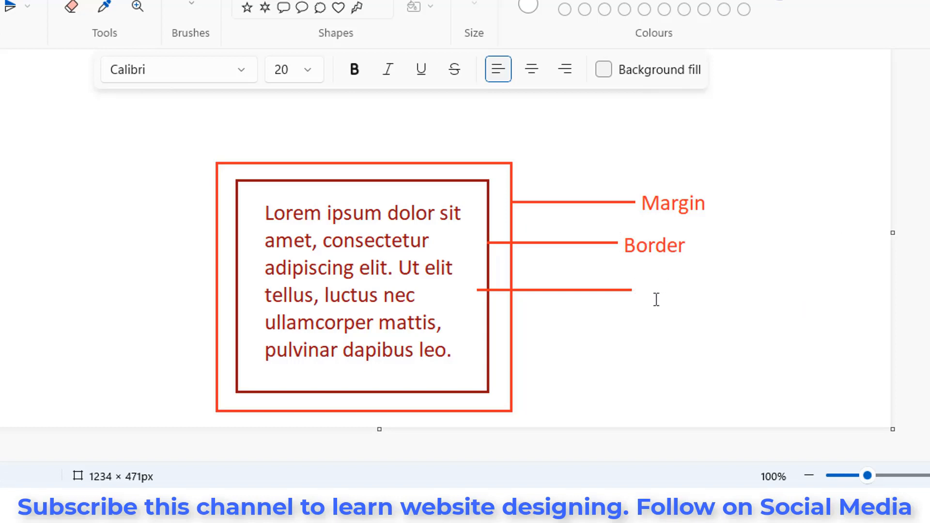
click(644, 291)
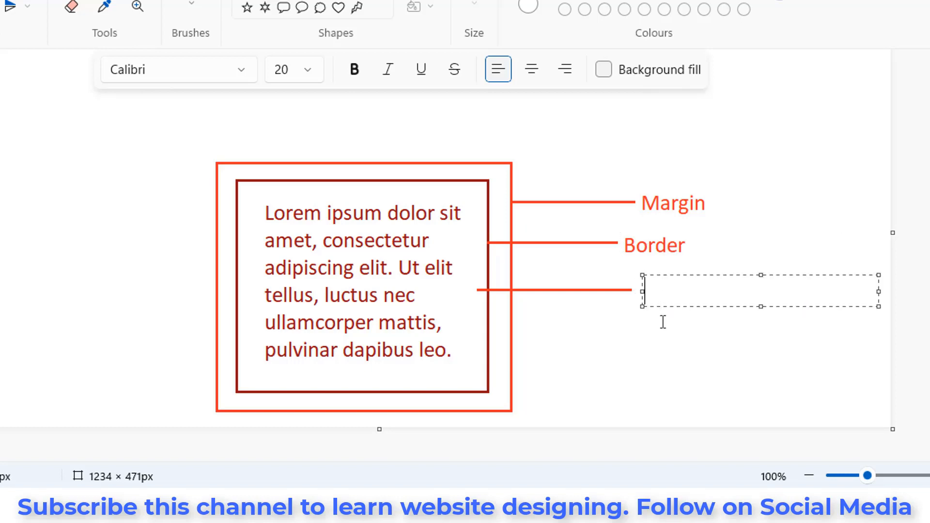
text(Padding)
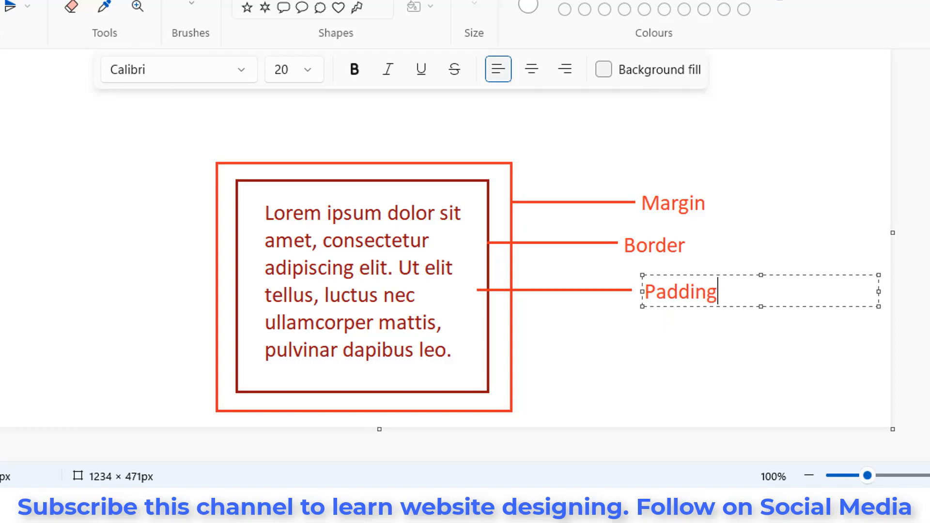
click(673, 331)
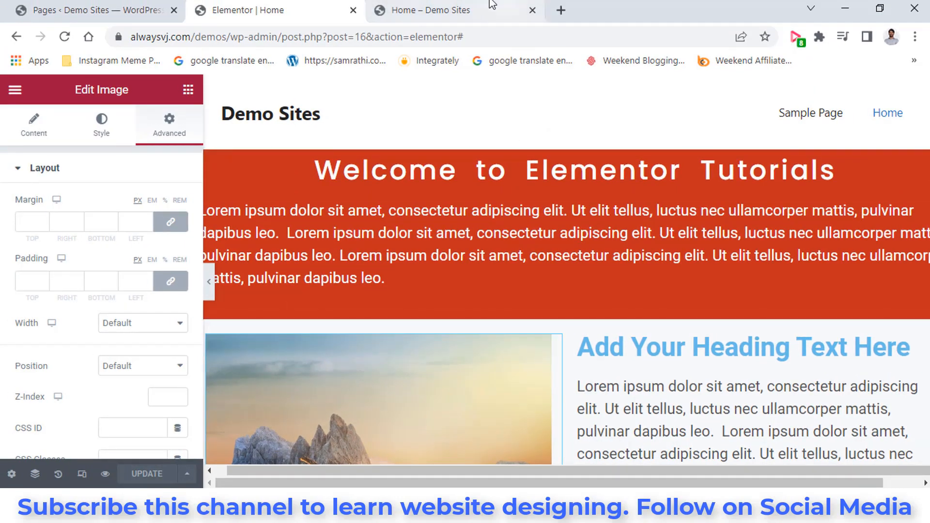
In Chrome, reload the published Home page and examine the spacing around the welcome section's heading and text.
click(492, 5)
click(65, 37)
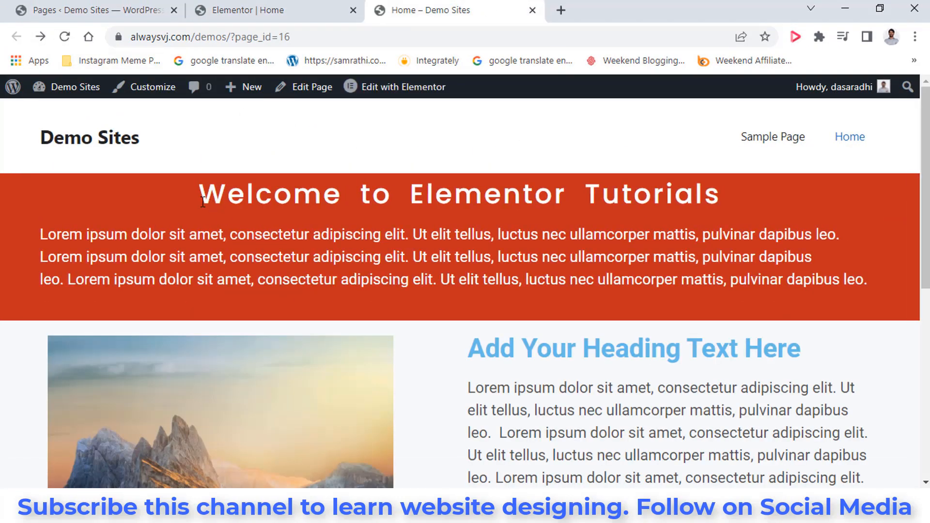
drag(201, 193, 870, 280)
click(806, 275)
click(307, 6)
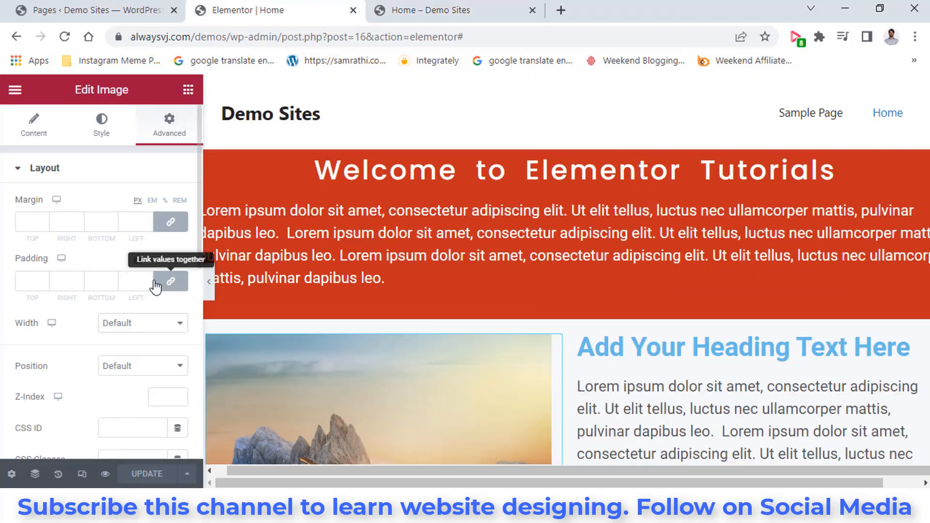
Set the red welcome section's padding to 50 px on all four sides and preview it at full page width.
mouse_move(581, 149)
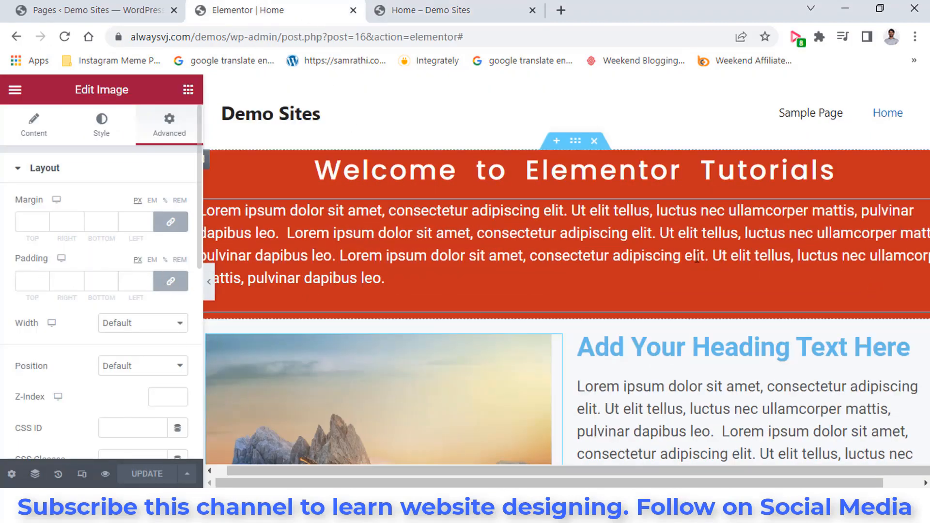
click(576, 142)
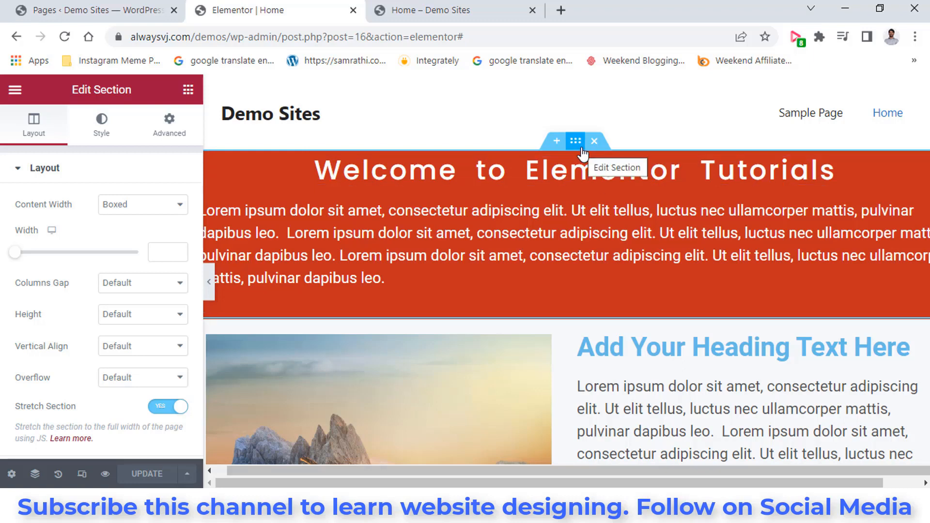
click(169, 137)
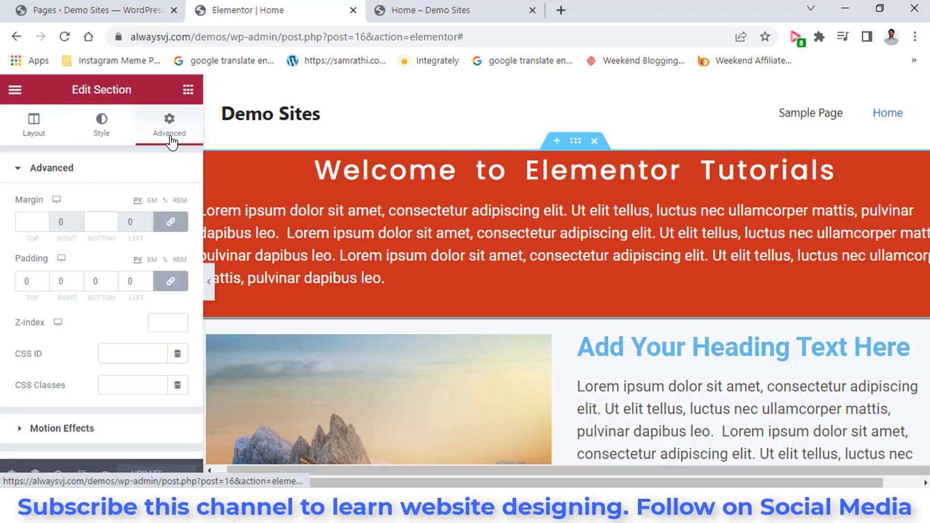
click(26, 287)
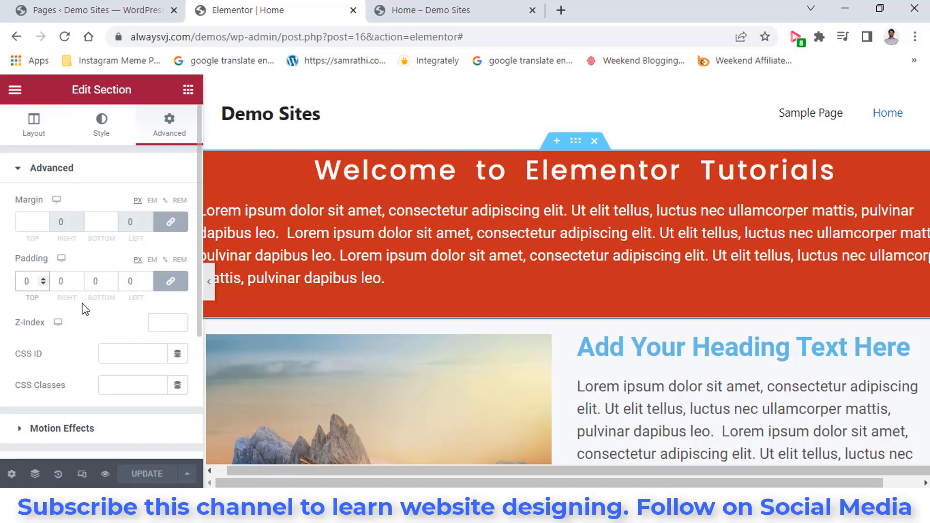
text(500)
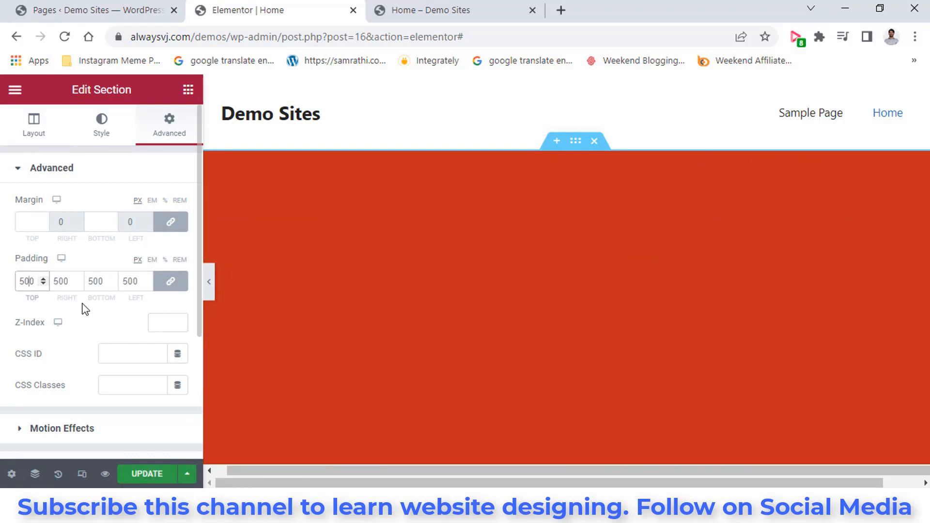
key(Delete)
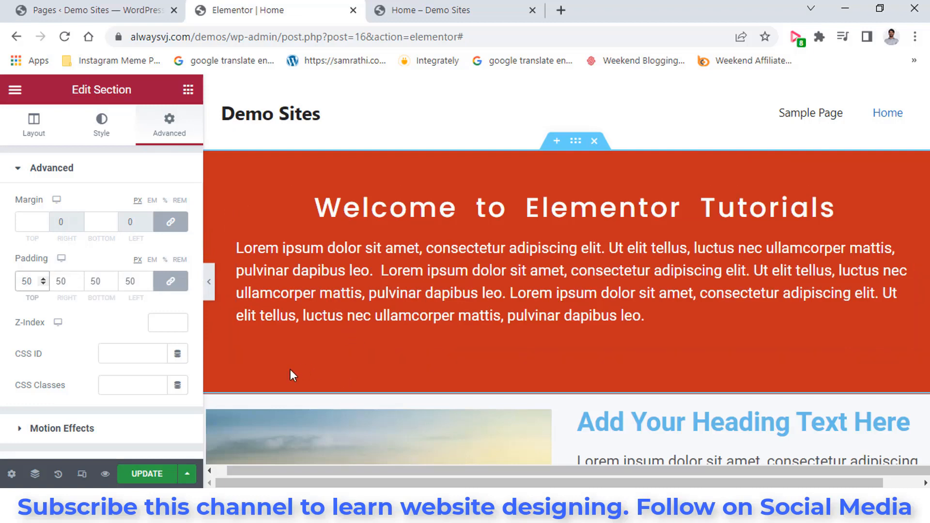
click(212, 295)
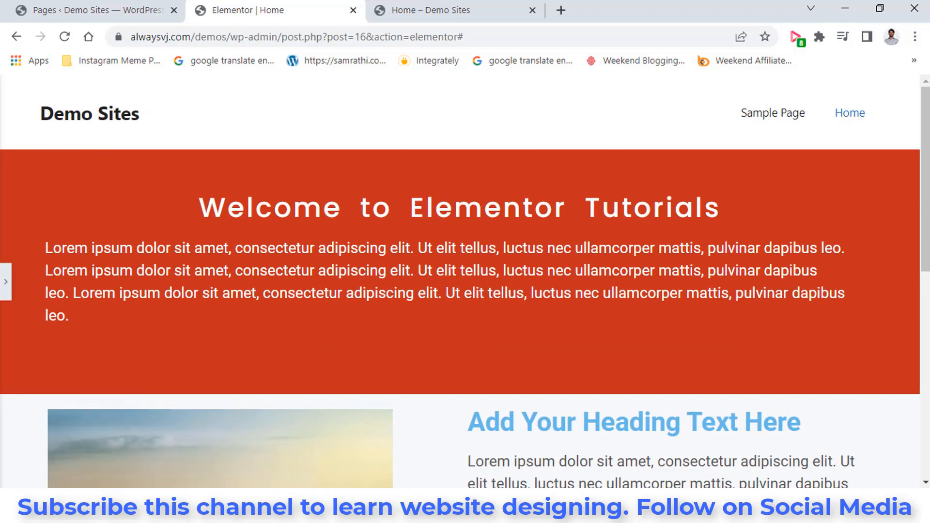
click(8, 287)
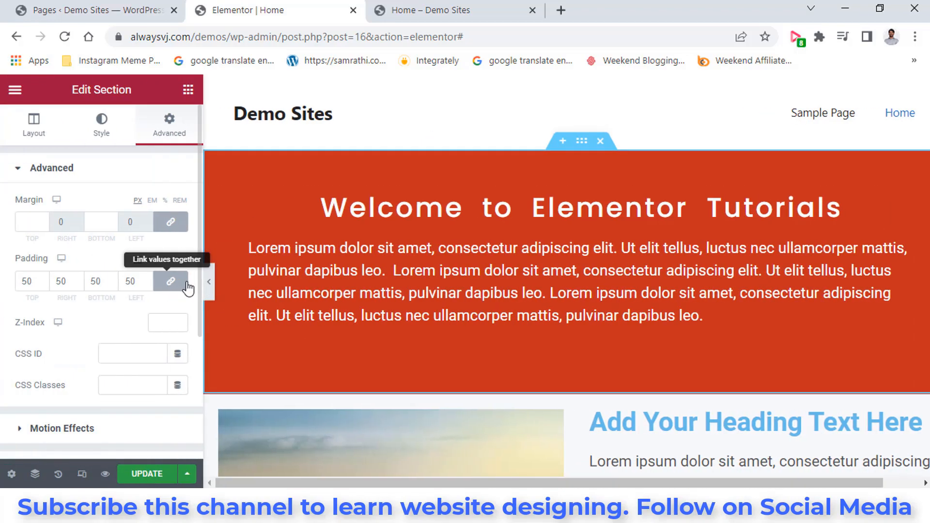
Unlink the welcome section's padding values, set right and left padding to 0, and preview the page at full width.
click(175, 286)
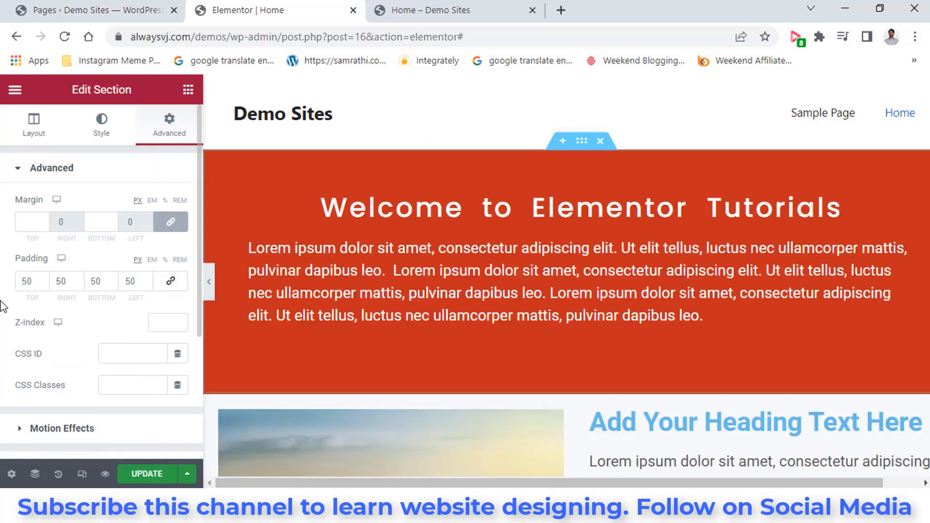
click(61, 281)
key(BackSpace)
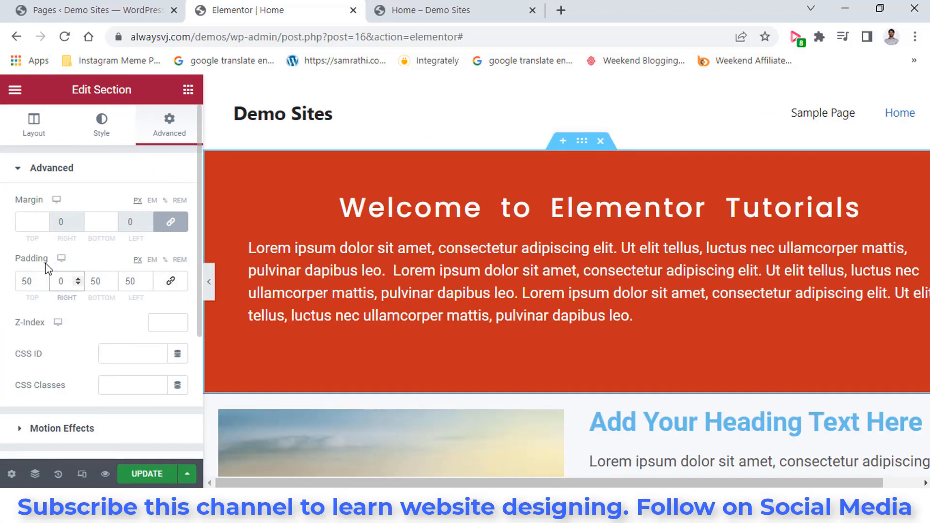
drag(130, 282, 125, 283)
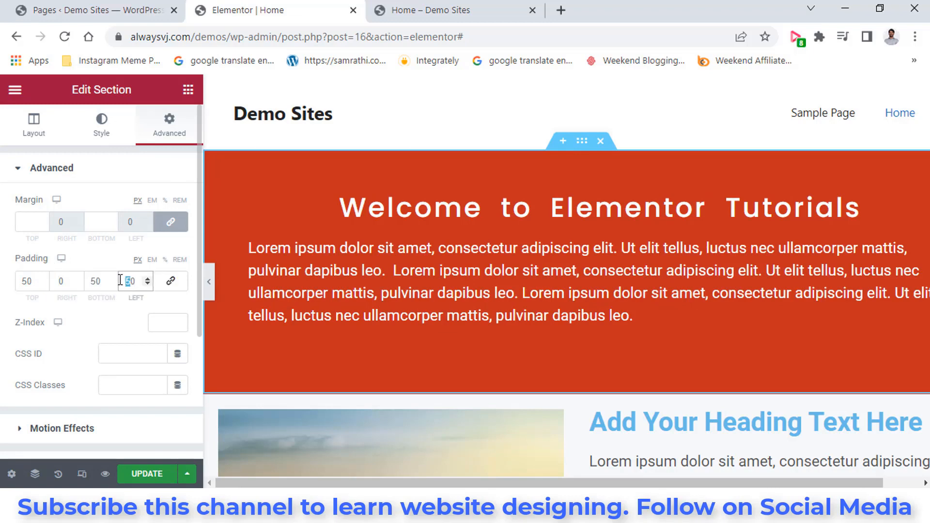
key(BackSpace)
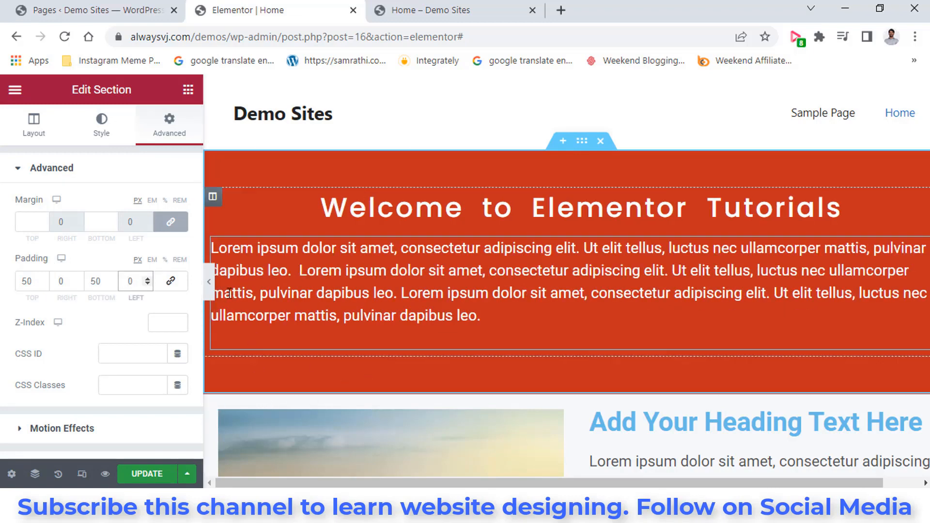
click(209, 283)
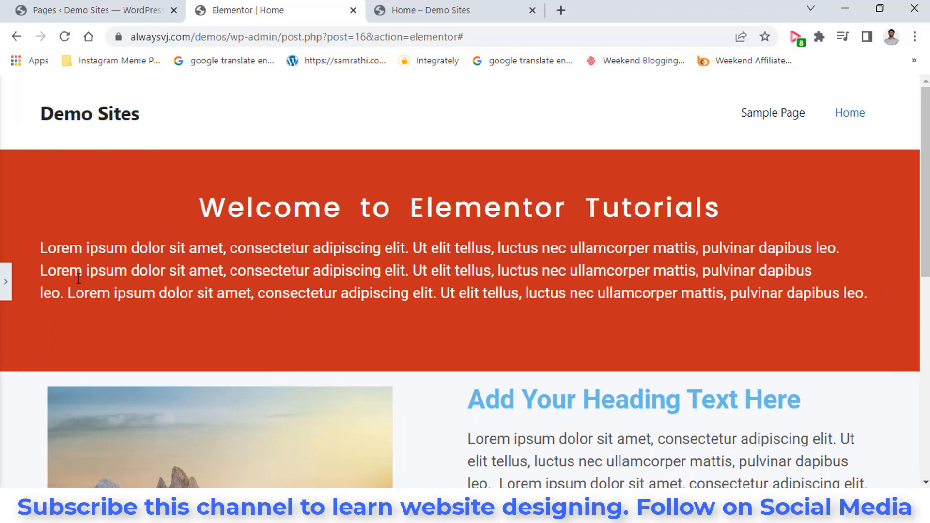
click(5, 282)
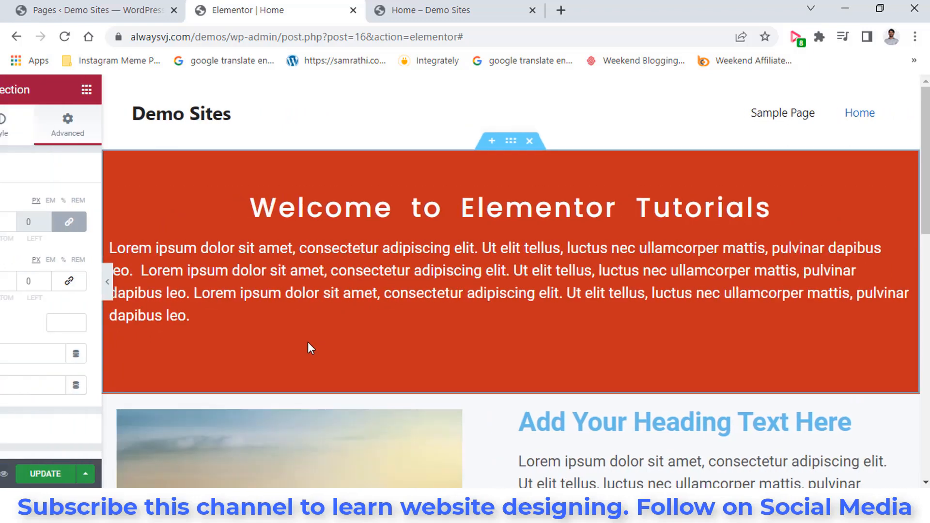
Set the welcome section's top padding to 100 px and bottom padding to 80 px, and update the page.
click(22, 281)
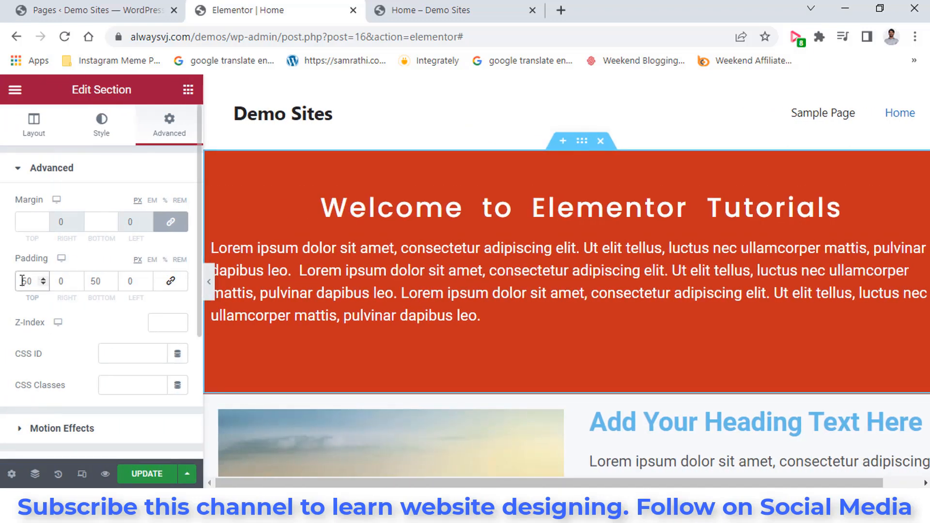
text(100)
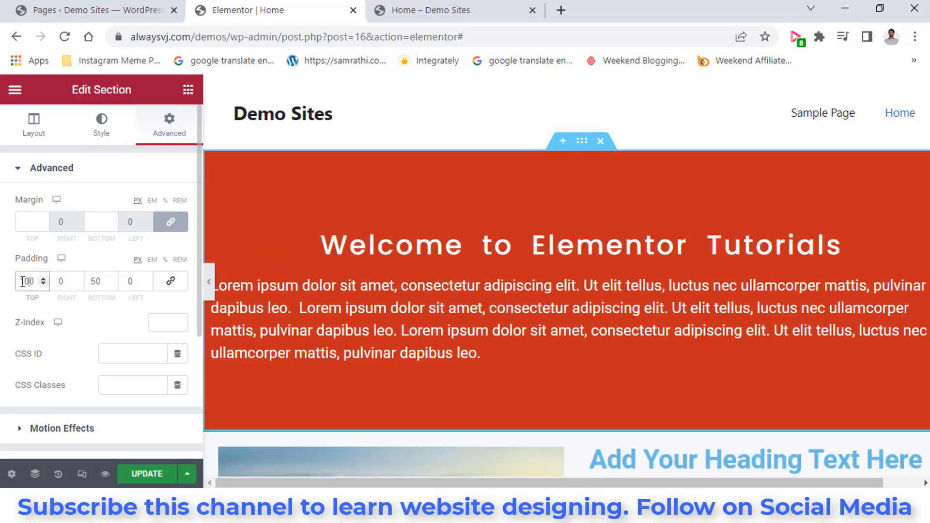
double_click(93, 281)
text(80)
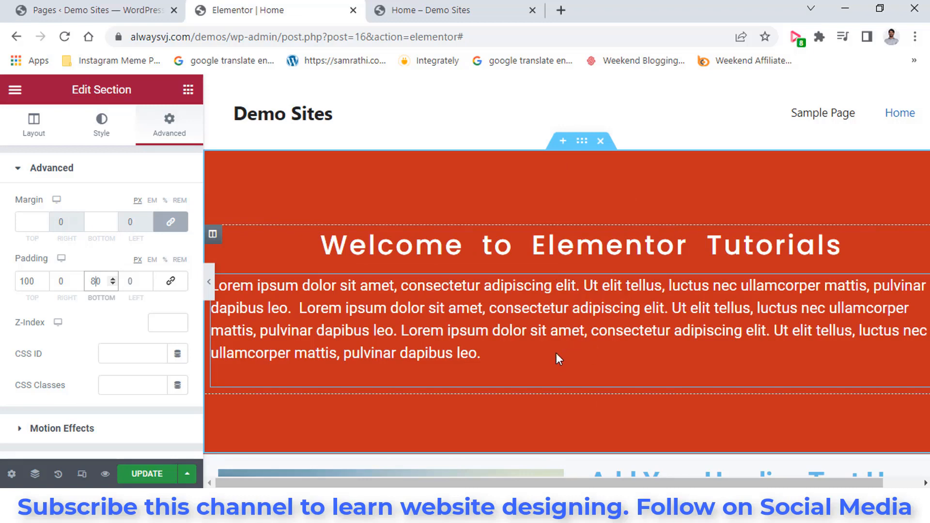
click(147, 474)
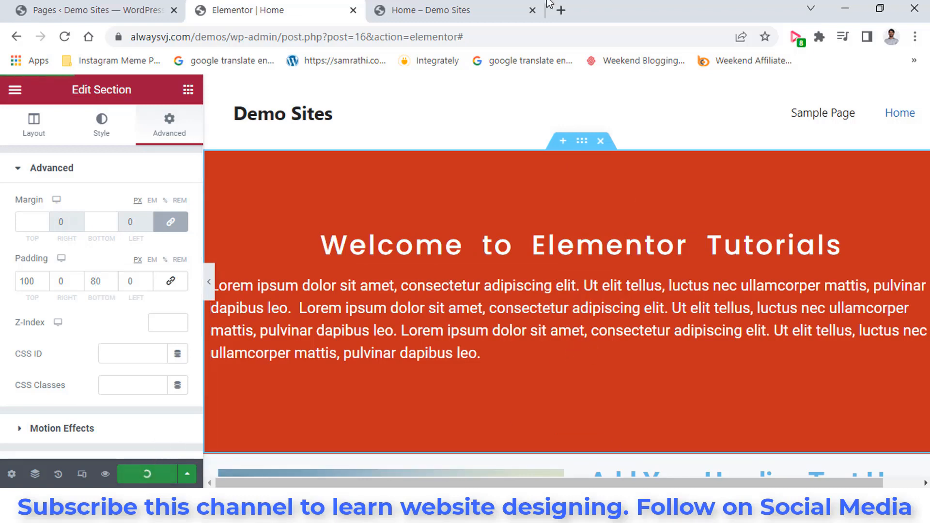
Reload the published Home page and examine the spacing of the welcome section and the image section below it.
click(436, 9)
click(63, 39)
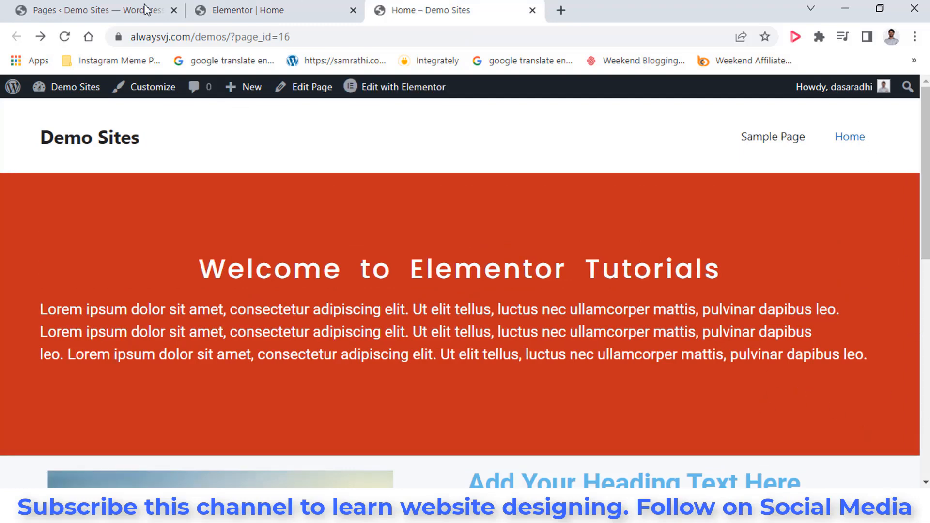
scroll(744, 367, down, 6)
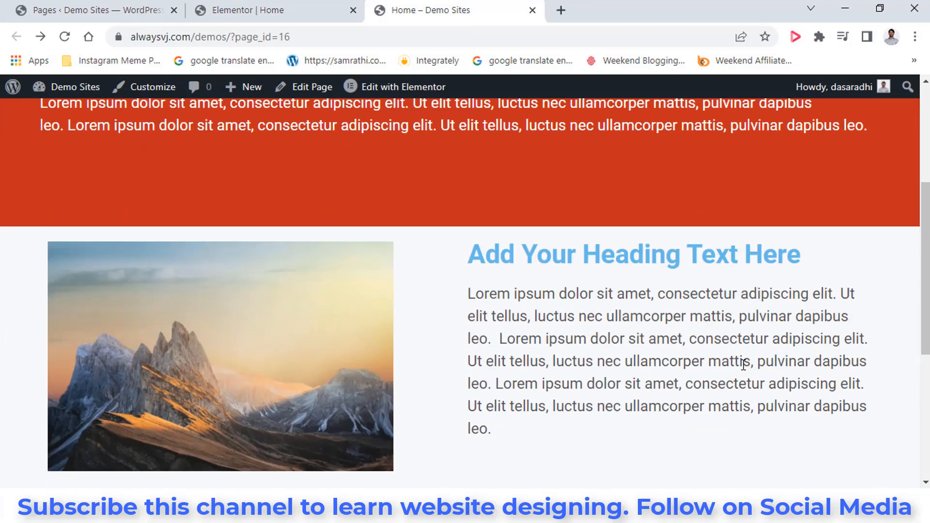
scroll(451, 224, up, 2)
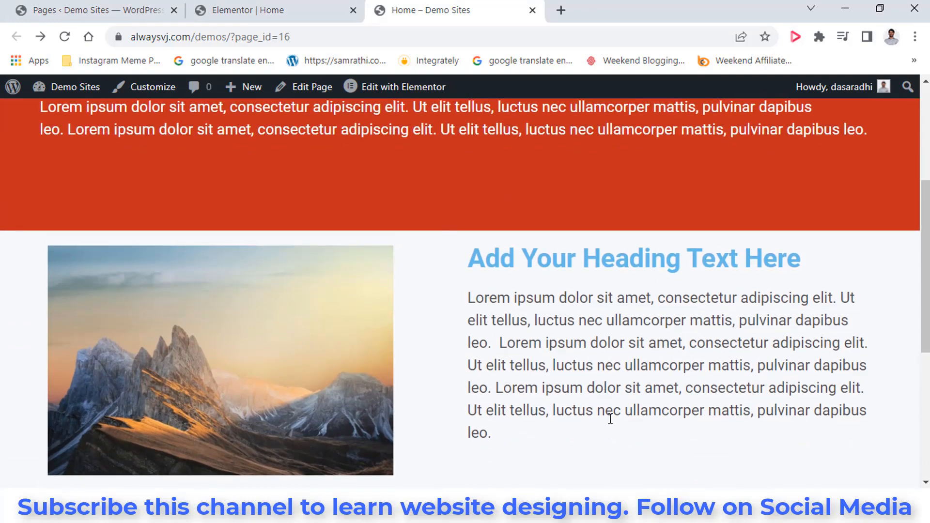
scroll(610, 420, down, 2)
Unlink the image section's padding values, set top padding to 80 px and bottom padding to 60 px, and update the page.
click(310, 10)
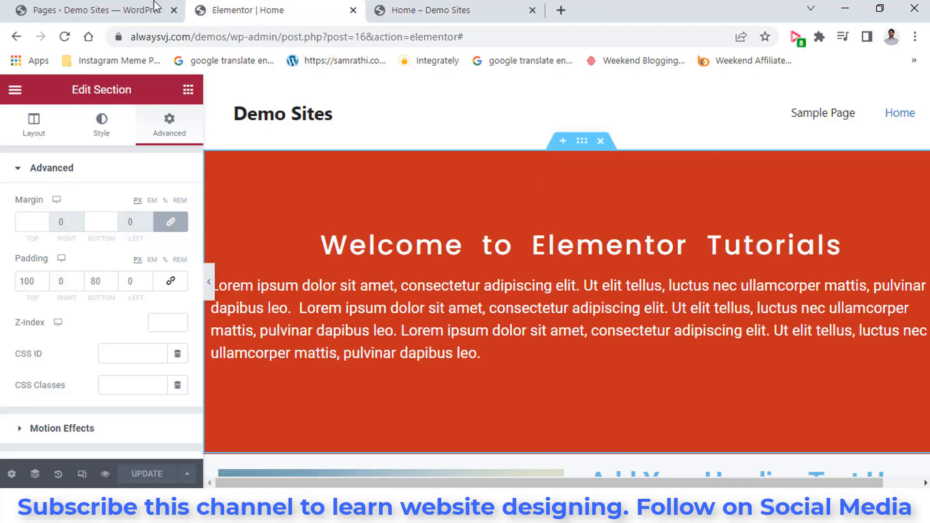
scroll(586, 242, down, 6)
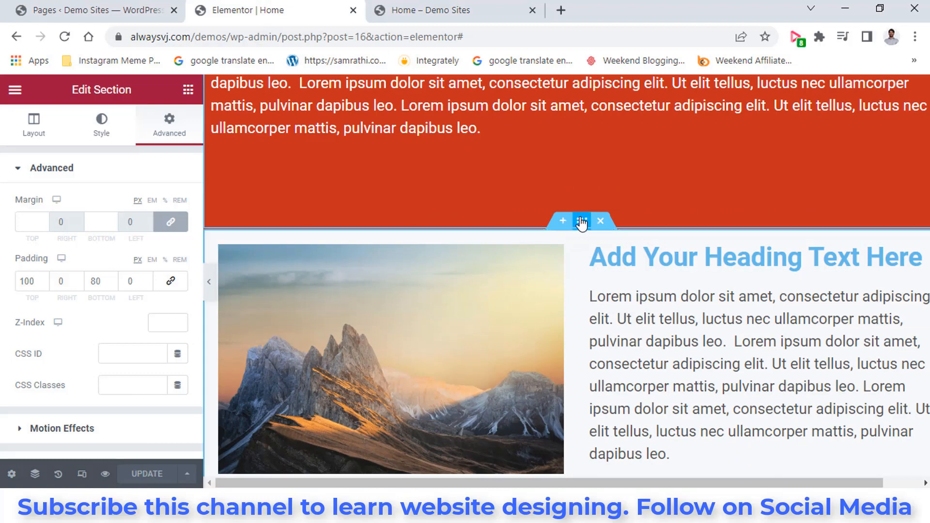
click(582, 221)
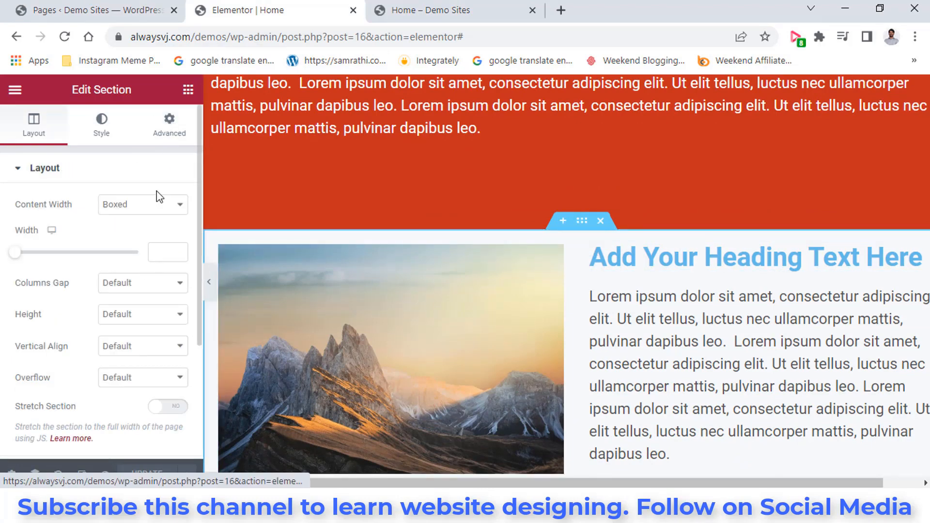
click(167, 127)
click(165, 287)
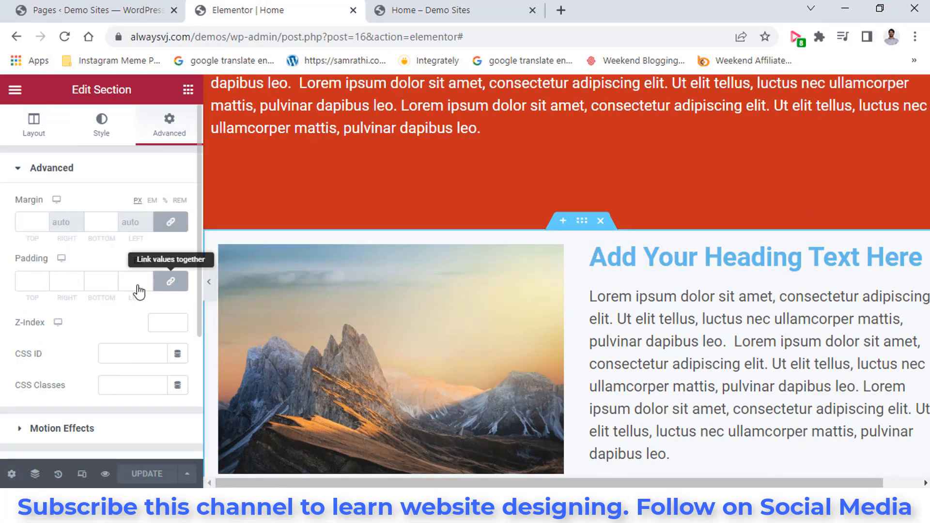
click(26, 280)
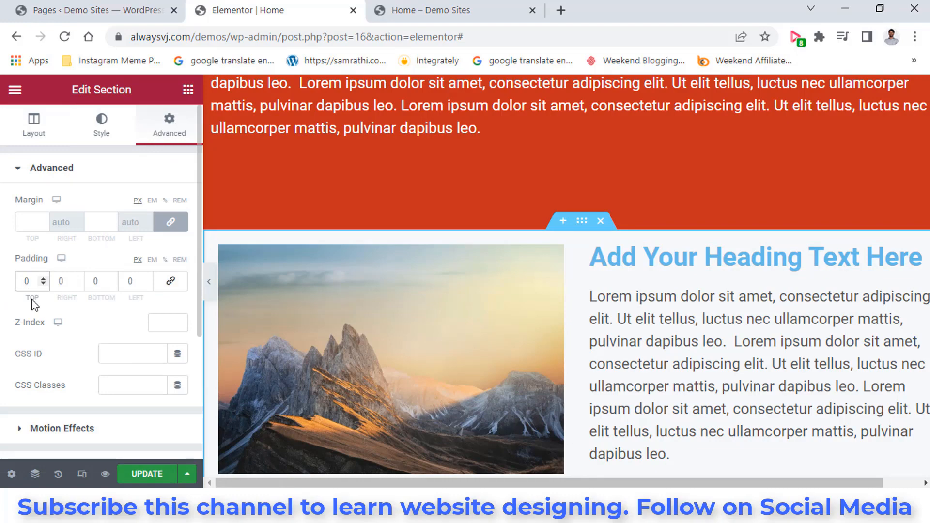
text(80)
click(93, 283)
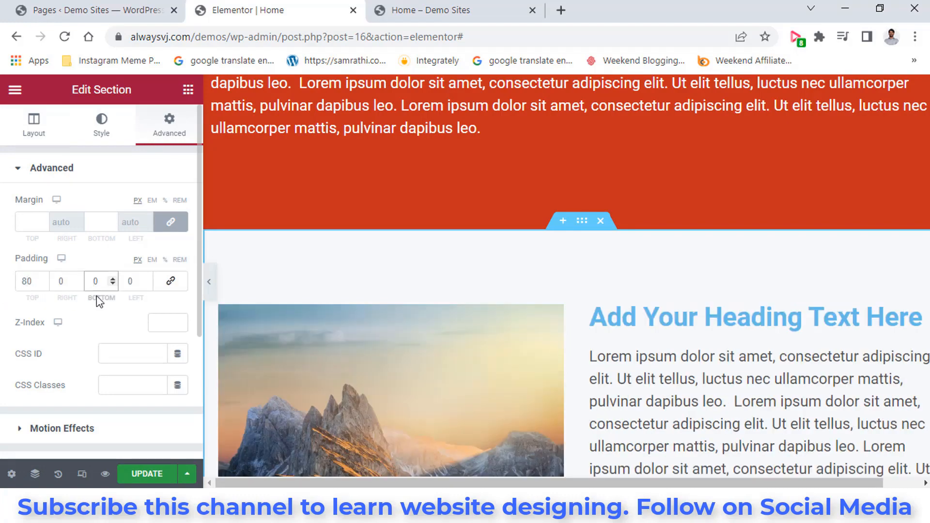
text(60)
scroll(556, 357, down, 5)
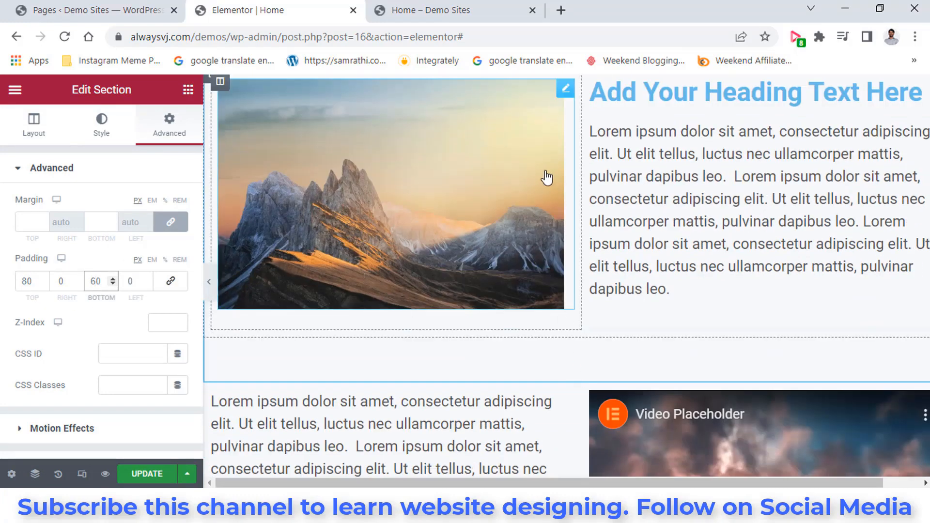
scroll(631, 336, up, 2)
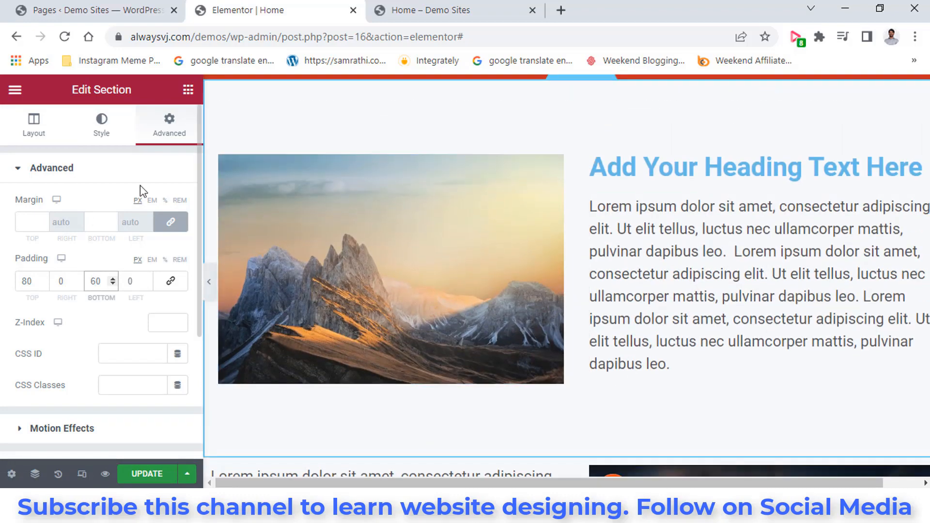
click(146, 473)
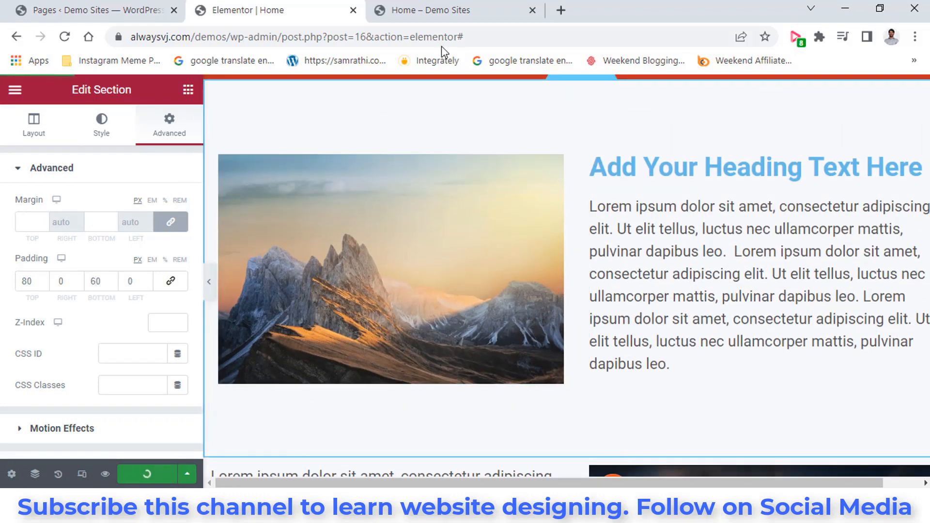
Reload the published Home page and examine the spacing around the image section and the welcome section's paragraph.
click(447, 9)
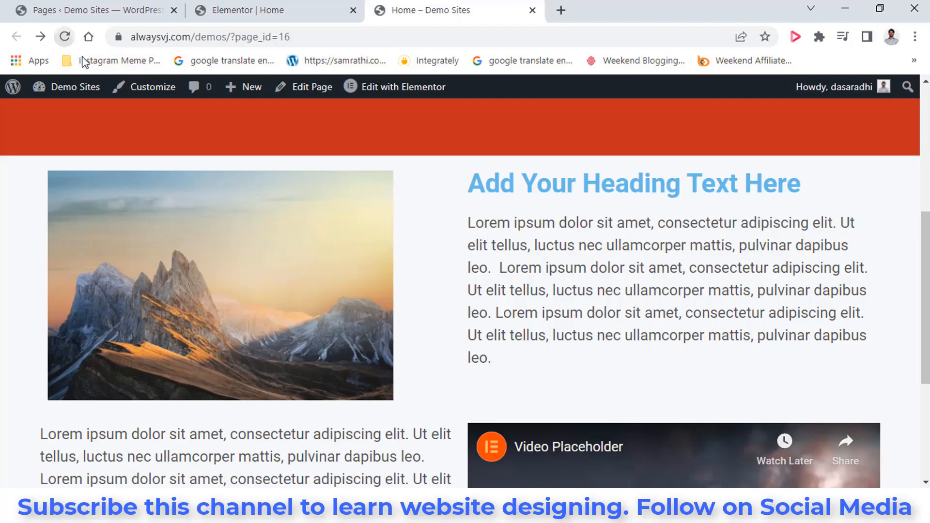
click(65, 37)
scroll(855, 265, down, 2)
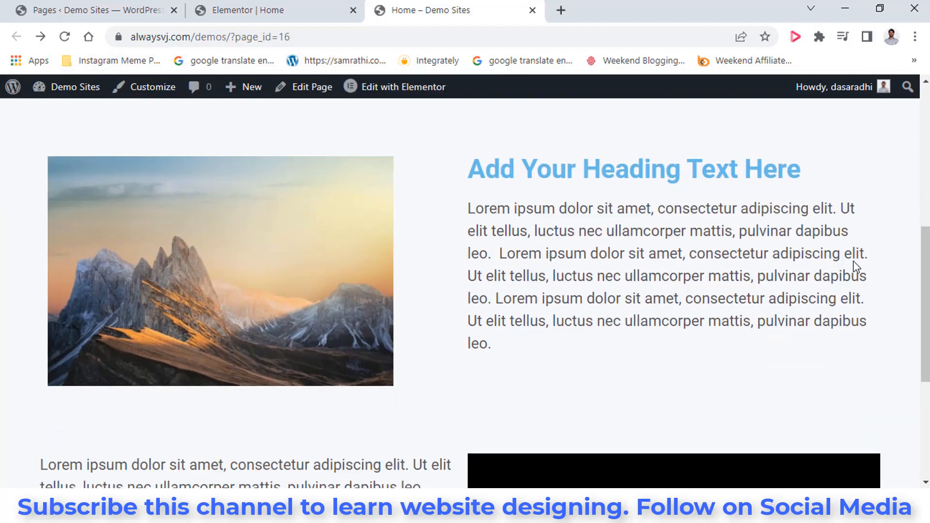
scroll(854, 262, down, 2)
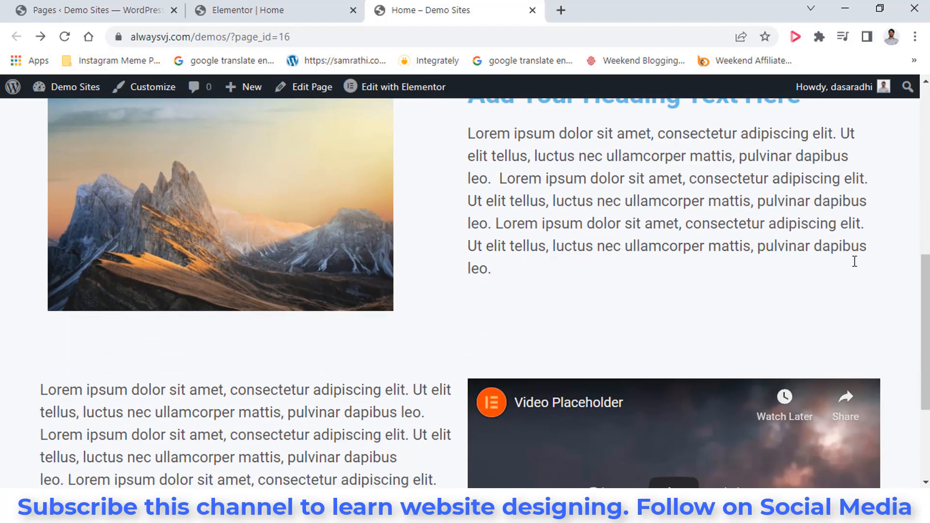
scroll(855, 261, up, 2)
scroll(857, 260, up, 2)
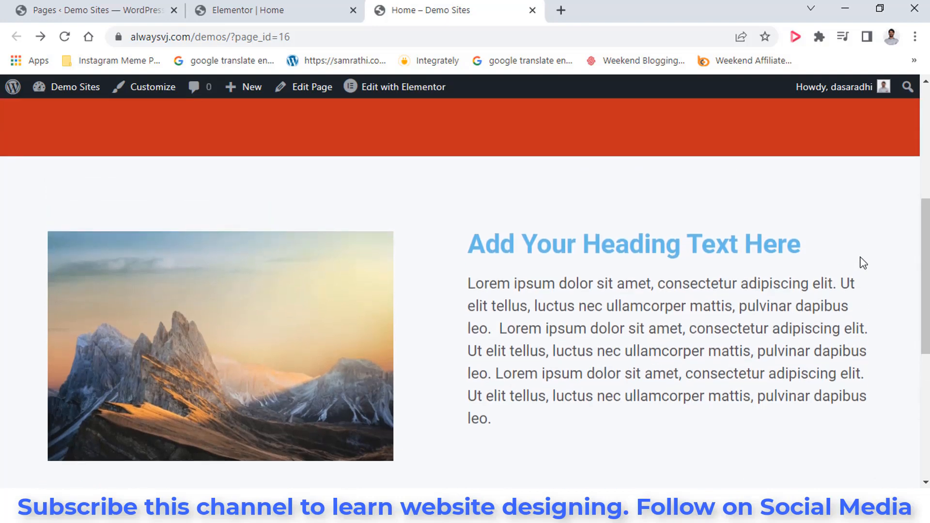
scroll(859, 257, up, 6)
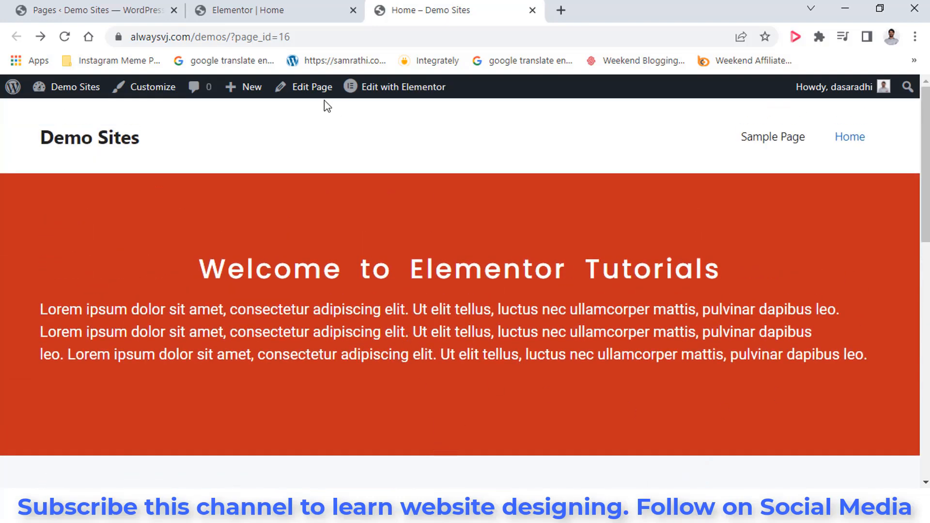
click(301, 15)
click(426, 15)
triple_click(469, 317)
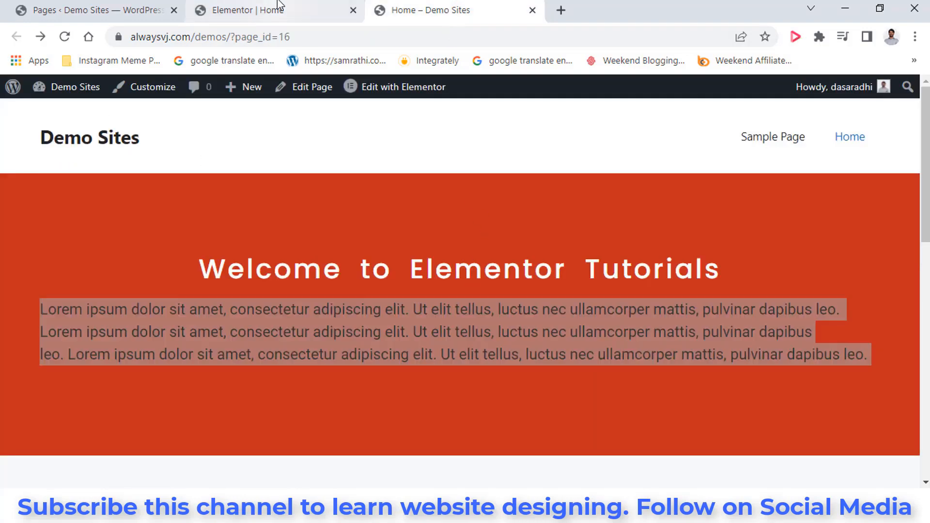
Unlink the padding values of the welcome section's paragraph in Elementor and set top padding to 20 px and bottom padding to 10 px.
click(257, 10)
scroll(484, 318, up, 1)
click(484, 318)
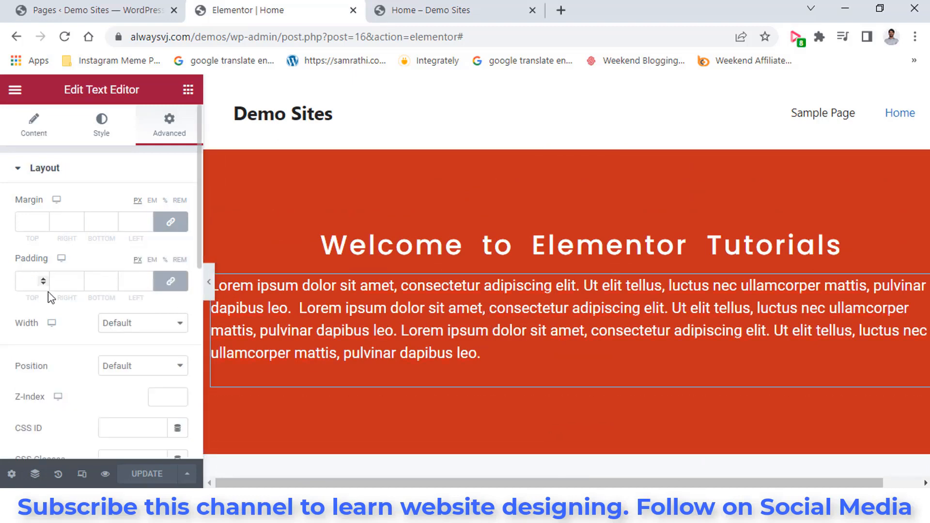
click(171, 281)
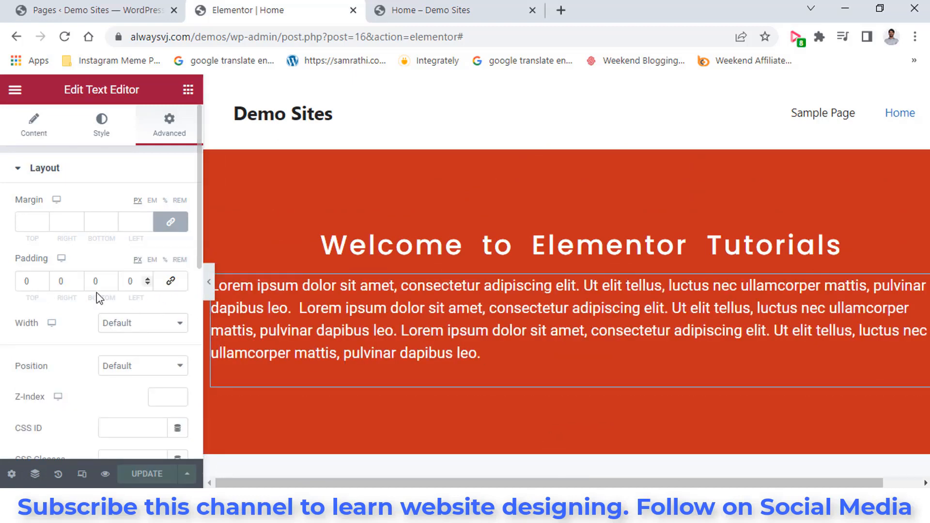
click(27, 284)
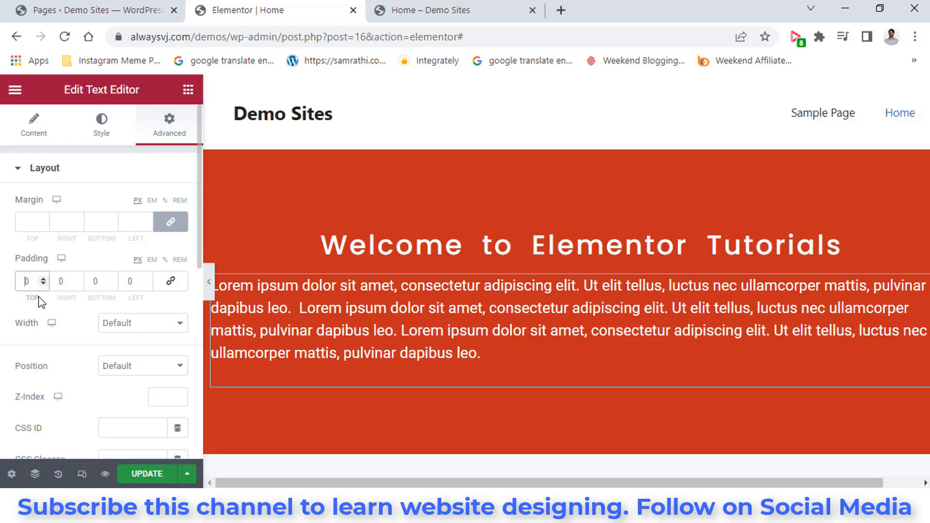
text(2)
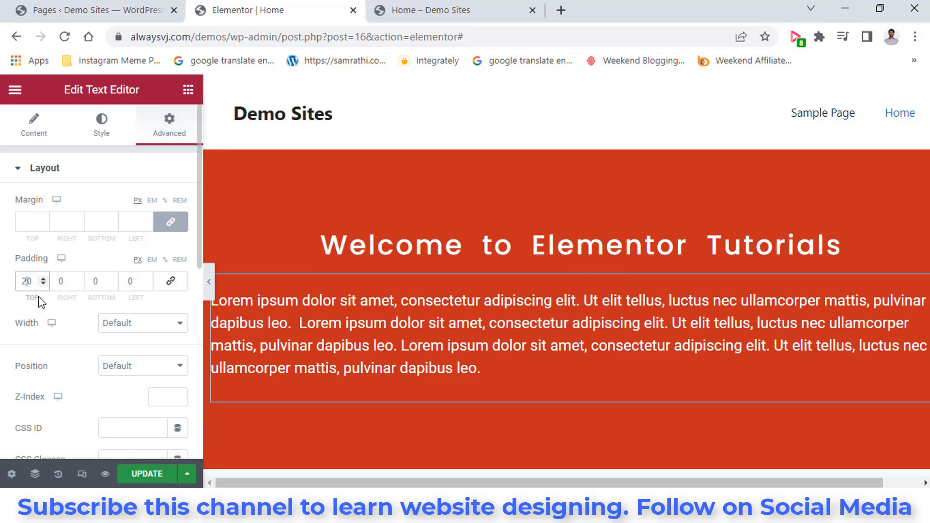
click(92, 283)
text(1)
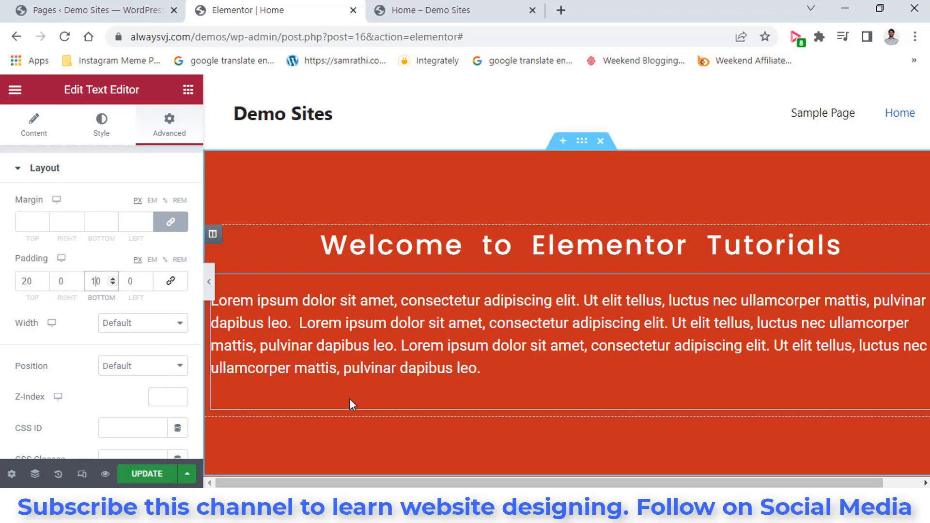
Update the page and reload the published Home page to check the padding around the welcome paragraph.
click(136, 479)
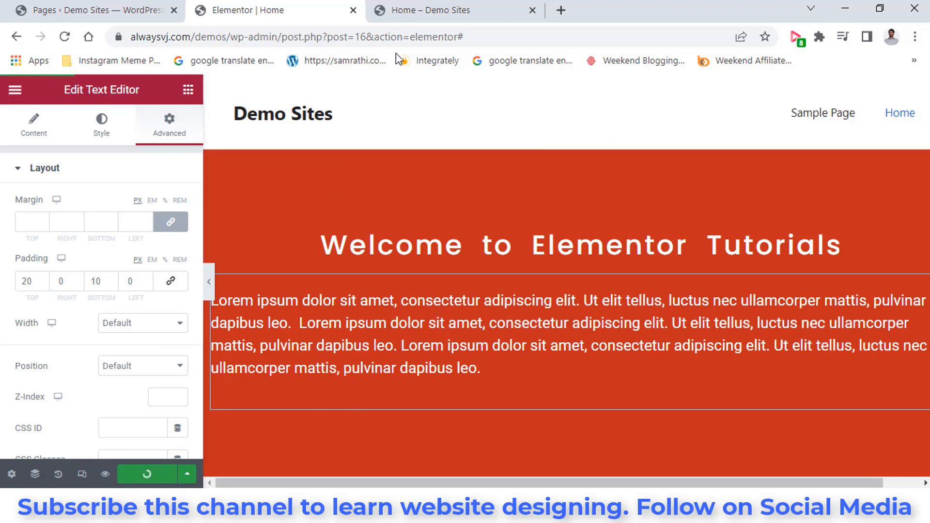
click(423, 14)
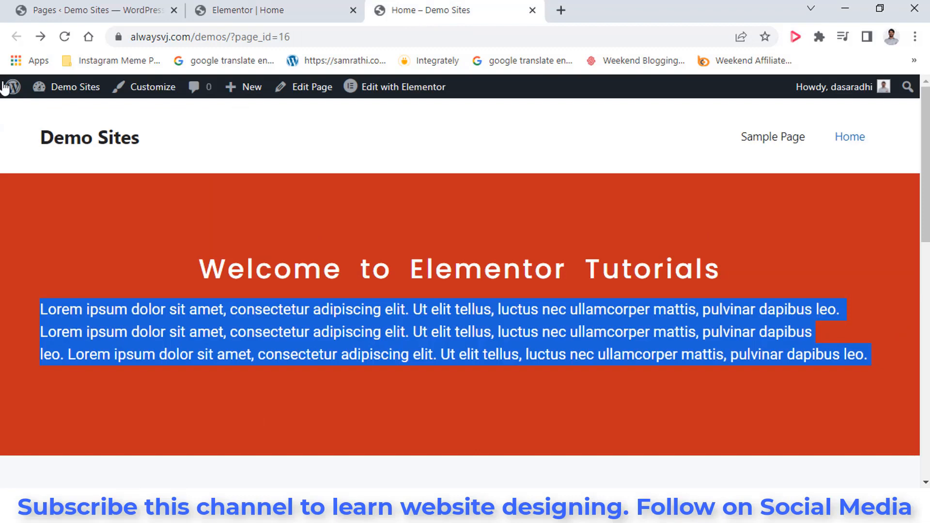
click(64, 36)
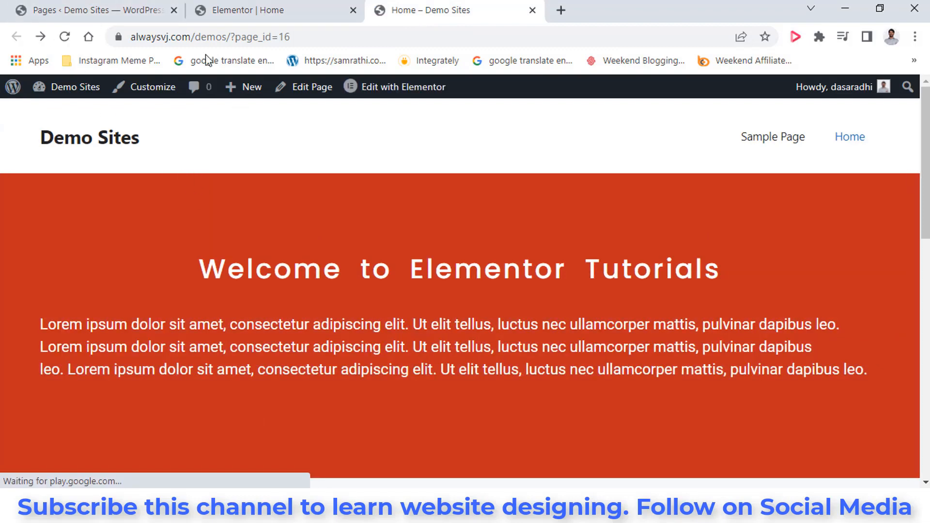
Return to the Elementor editor and reset the welcome paragraph's top and bottom padding to 0.
click(242, 10)
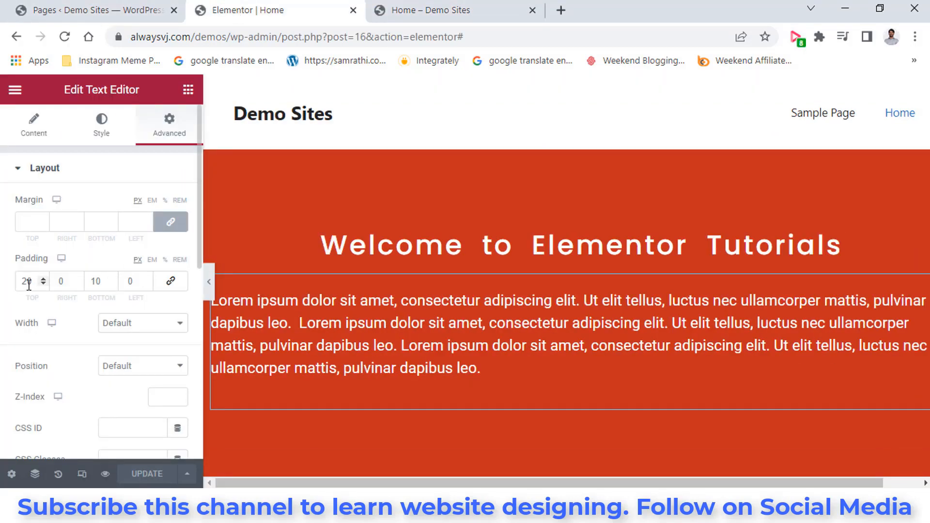
drag(28, 286, 14, 285)
key(BackSpace)
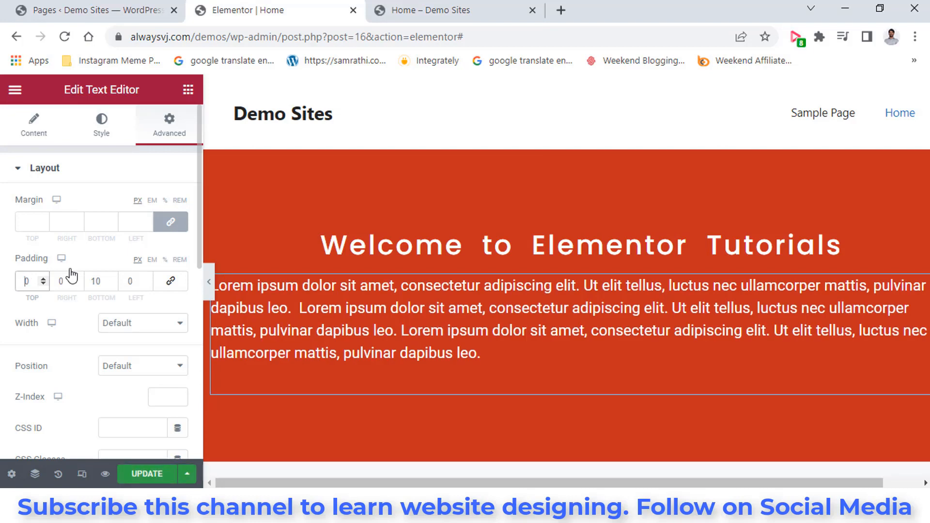
click(94, 286)
key(BackSpace)
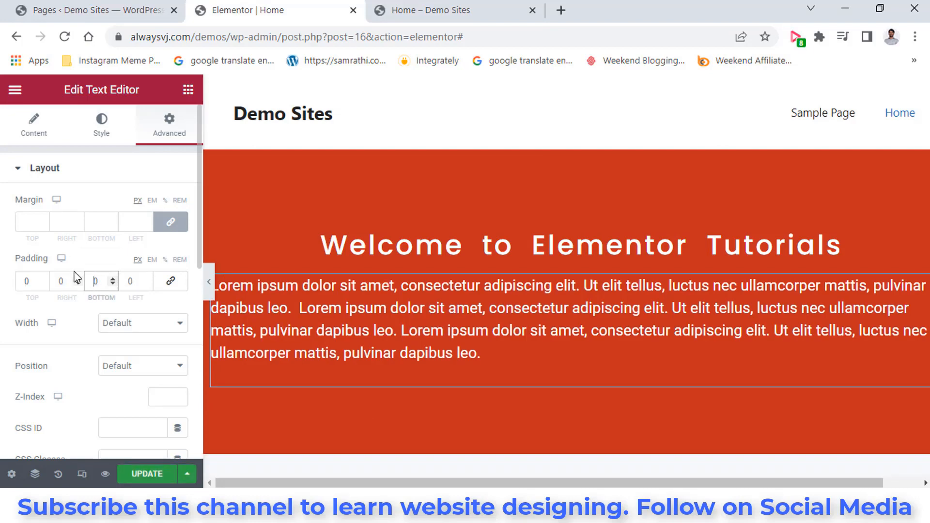
Set the welcome paragraph's margin to 20 px on all four sides and update the page.
click(28, 226)
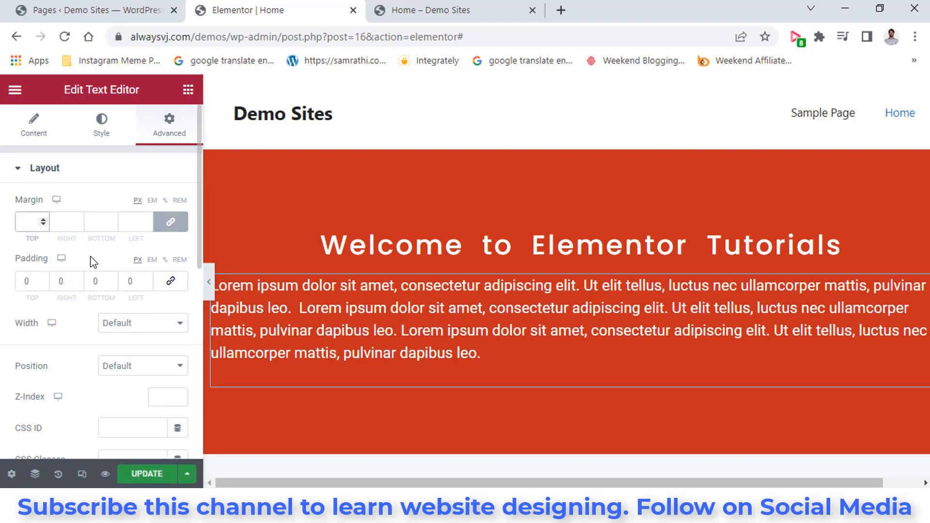
text(20)
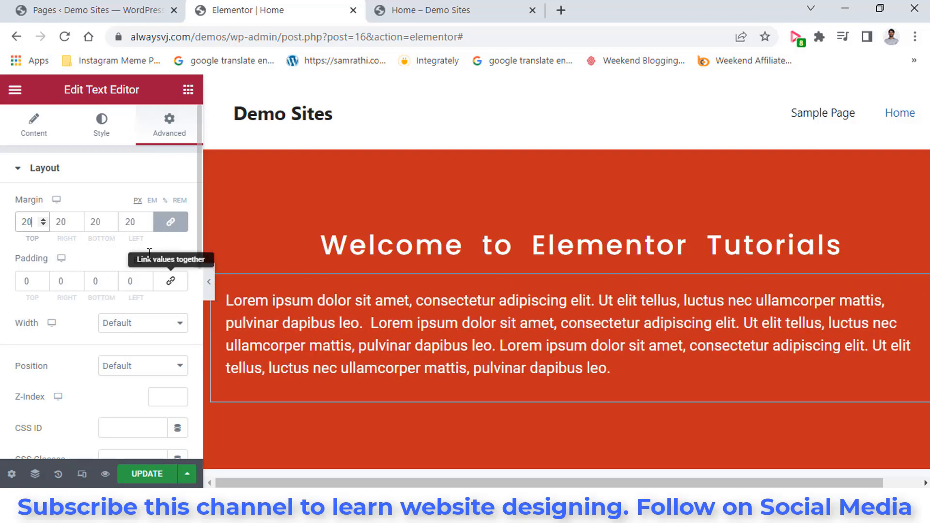
click(144, 482)
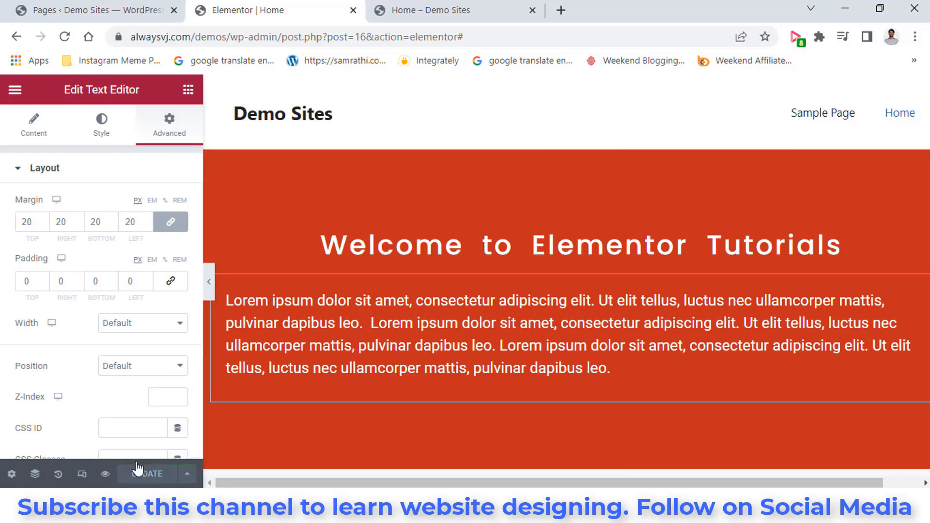
Reload the published Home page and examine the welcome paragraph's margin and the space below it.
click(459, 8)
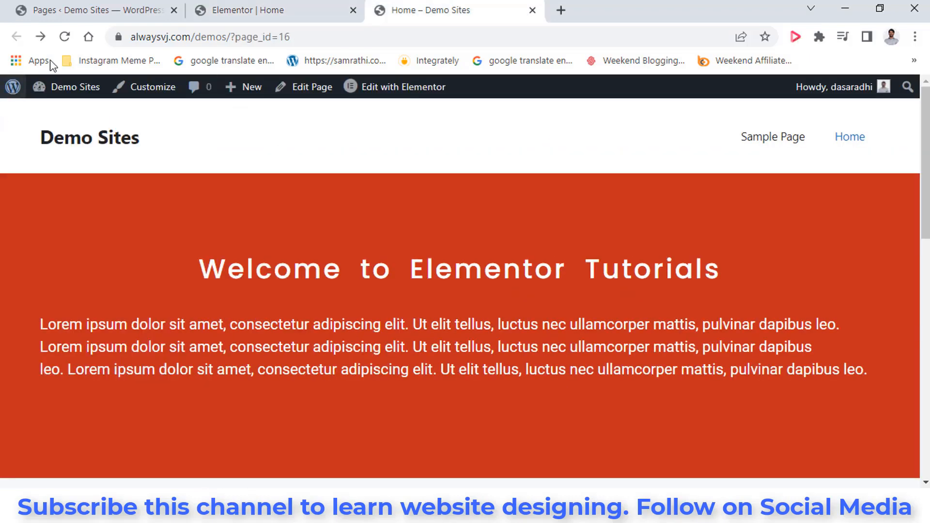
click(64, 36)
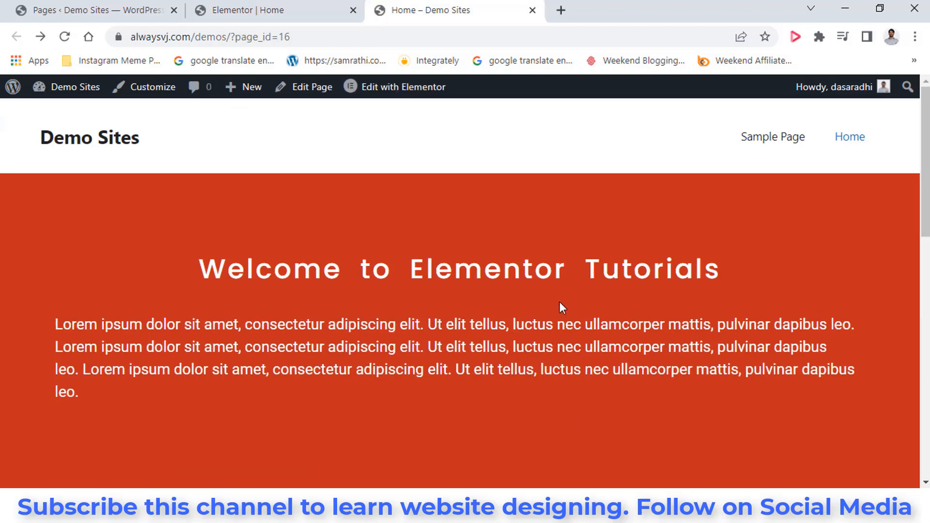
scroll(559, 302, down, 5)
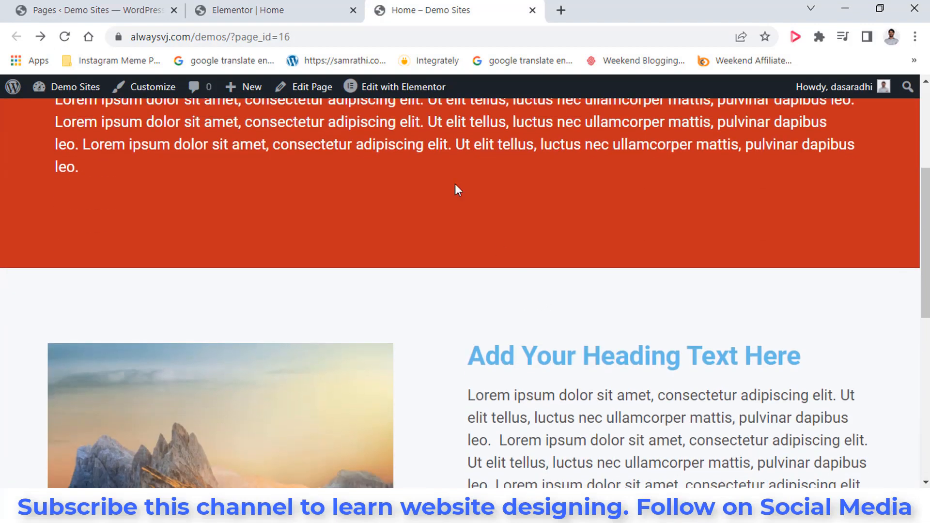
Return to the Elementor editor, set the red welcome section's top and bottom margin to 50 px and update the page.
click(300, 10)
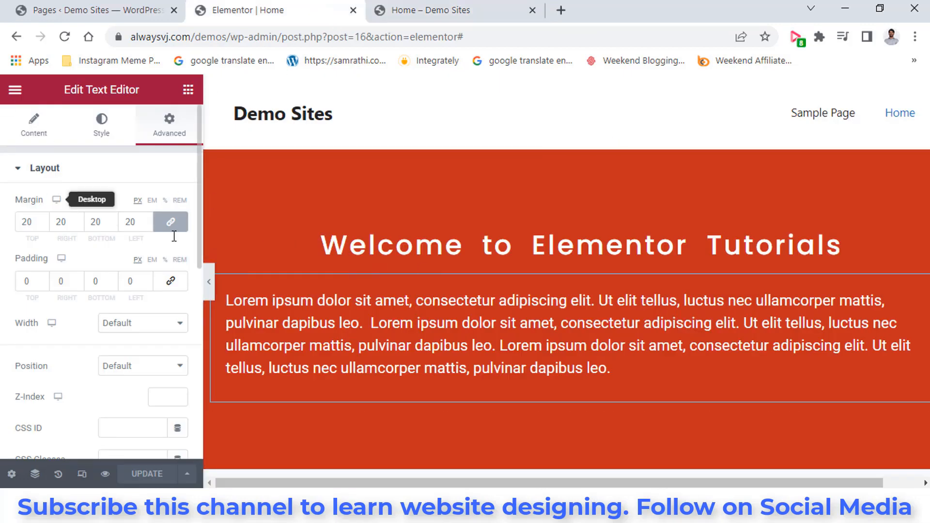
click(582, 140)
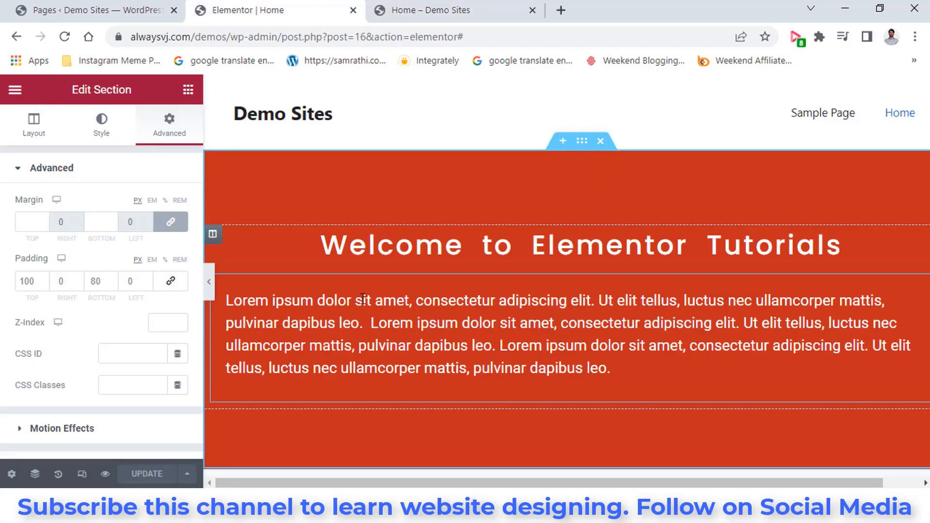
click(27, 222)
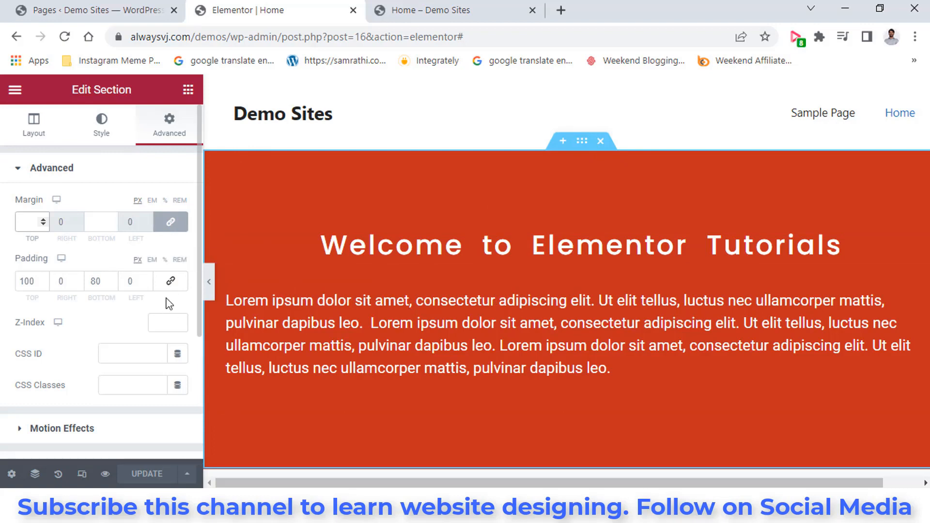
text(50)
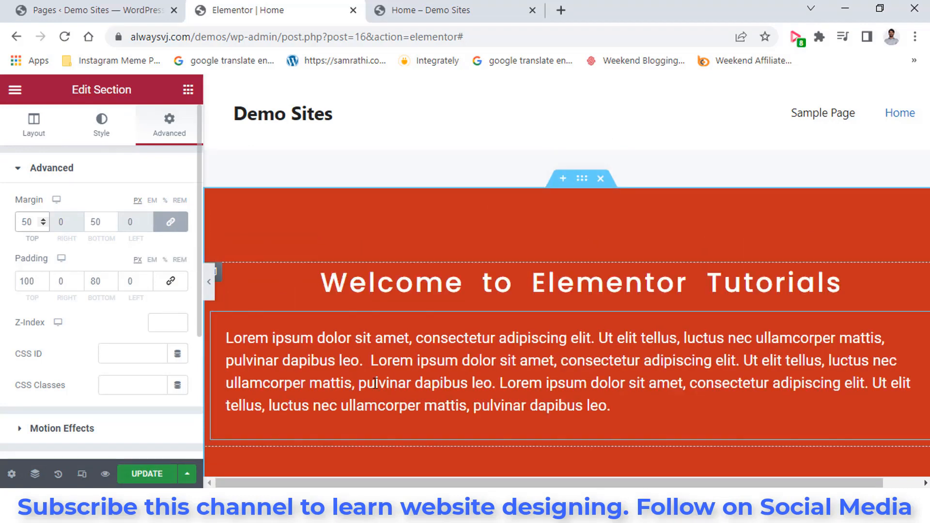
click(144, 473)
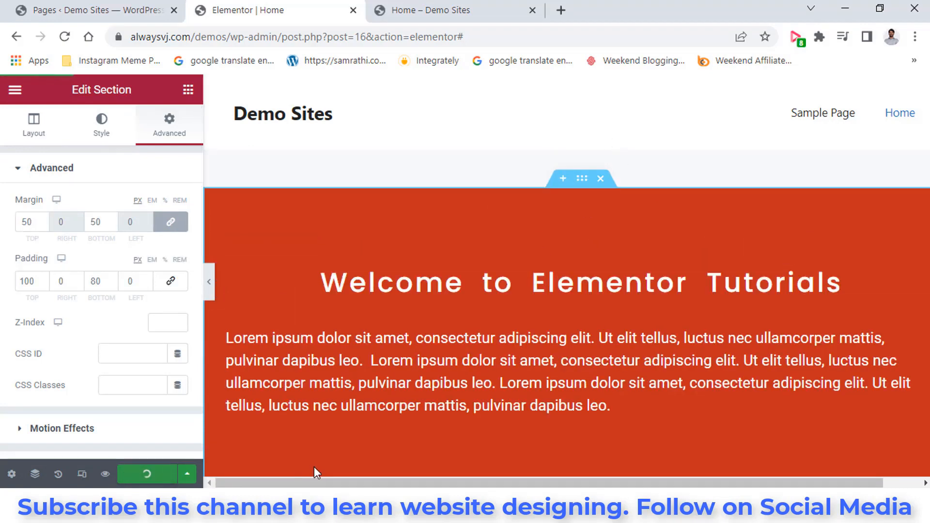
Preview the section without the settings panel and reload the published Home page to check the margin above it.
click(209, 282)
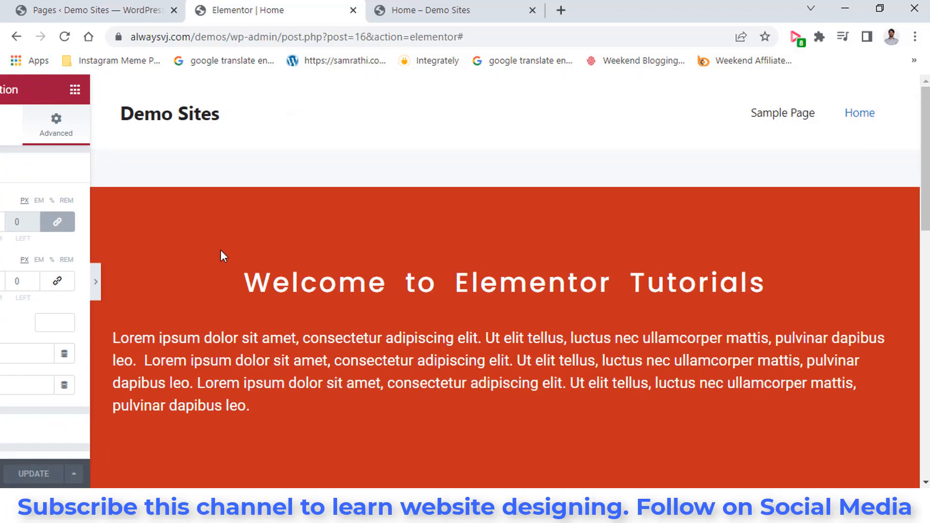
scroll(382, 162, up, 5)
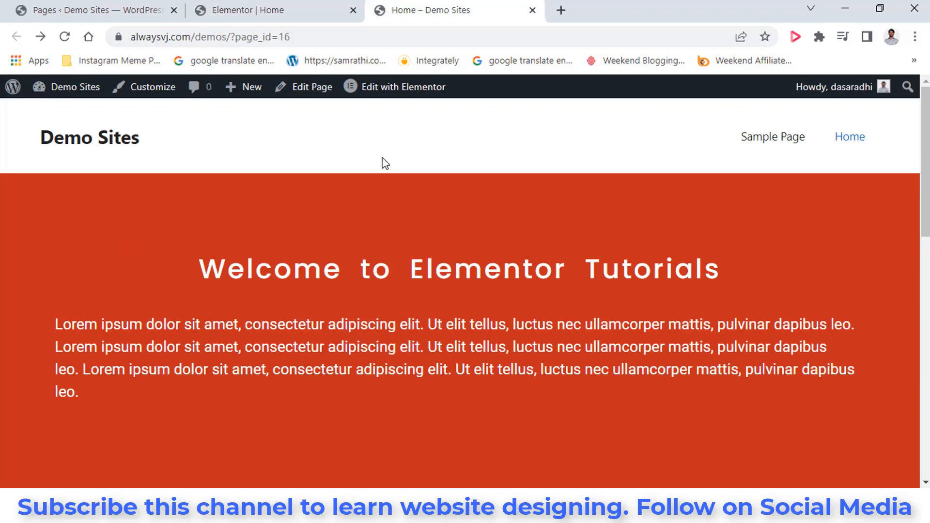
click(276, 10)
click(487, 5)
click(65, 36)
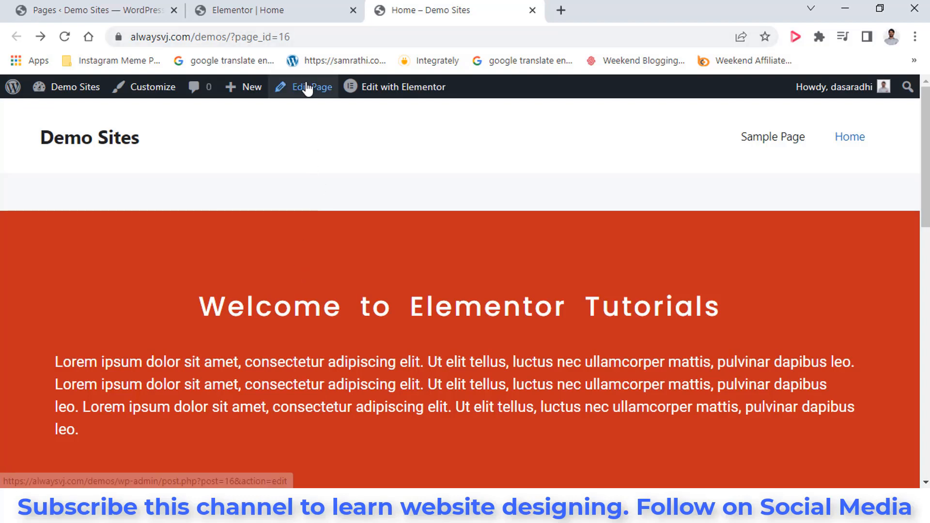
Return to the Elementor editor and give the "Welcome to Elementor Tutorials" heading a solid border with a width of 2 on all four sides.
click(276, 11)
drag(194, 282, 289, 279)
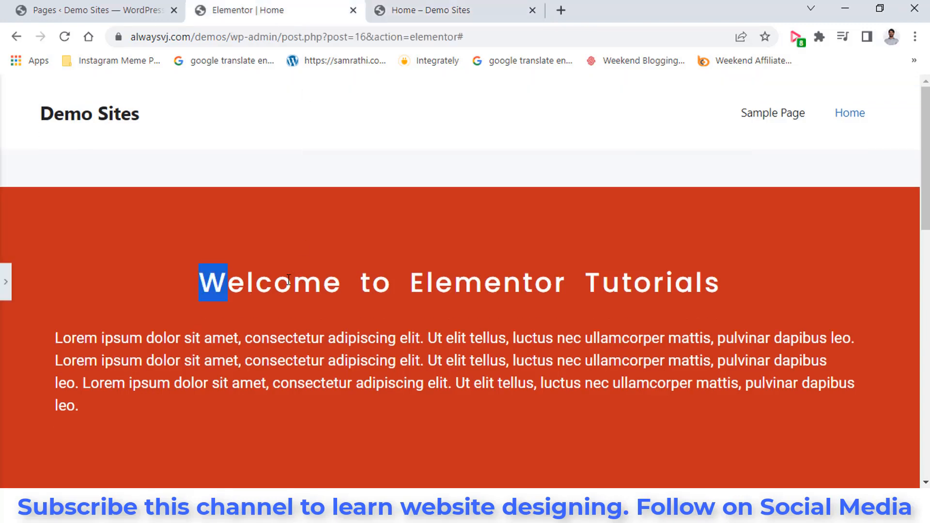
click(6, 283)
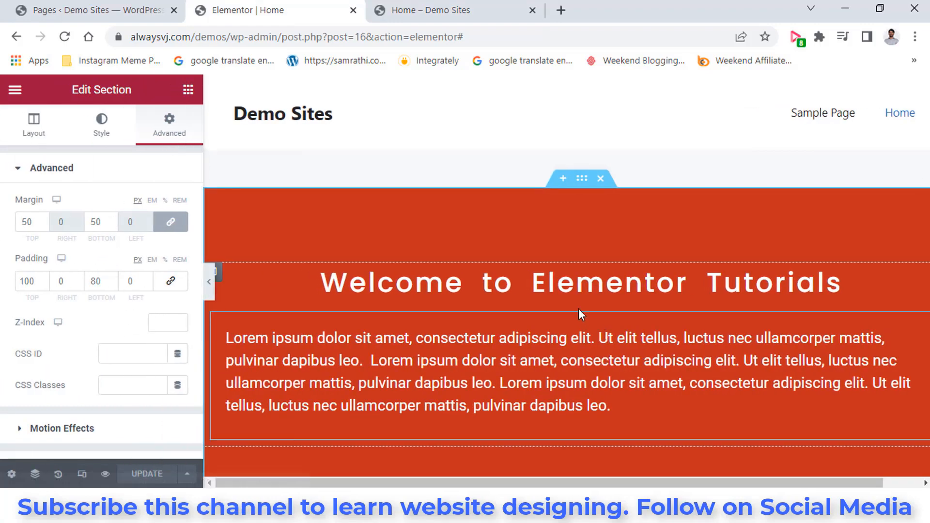
click(563, 277)
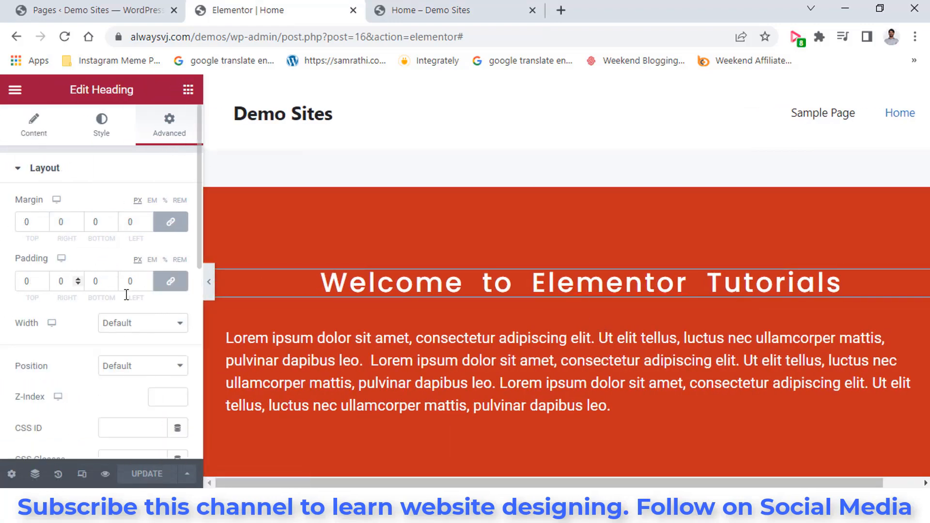
scroll(153, 329, down, 5)
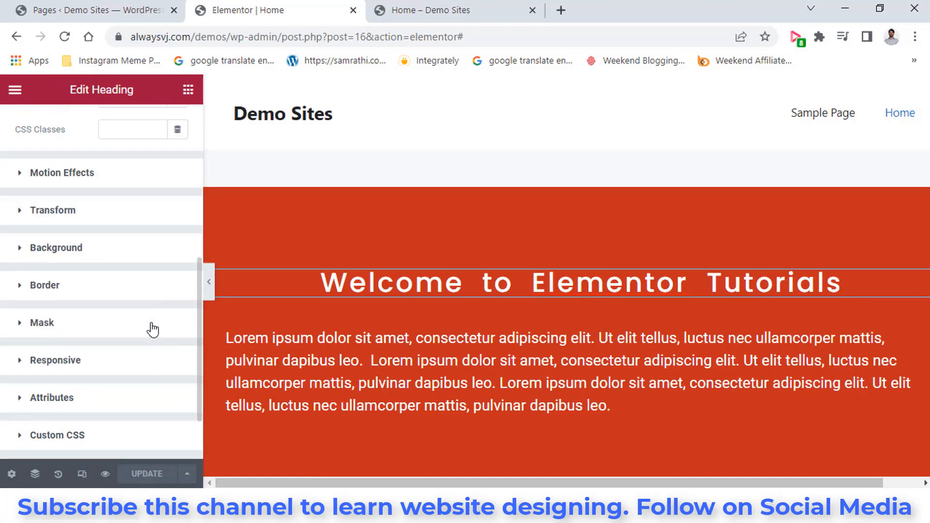
click(67, 287)
scroll(208, 350, down, 2)
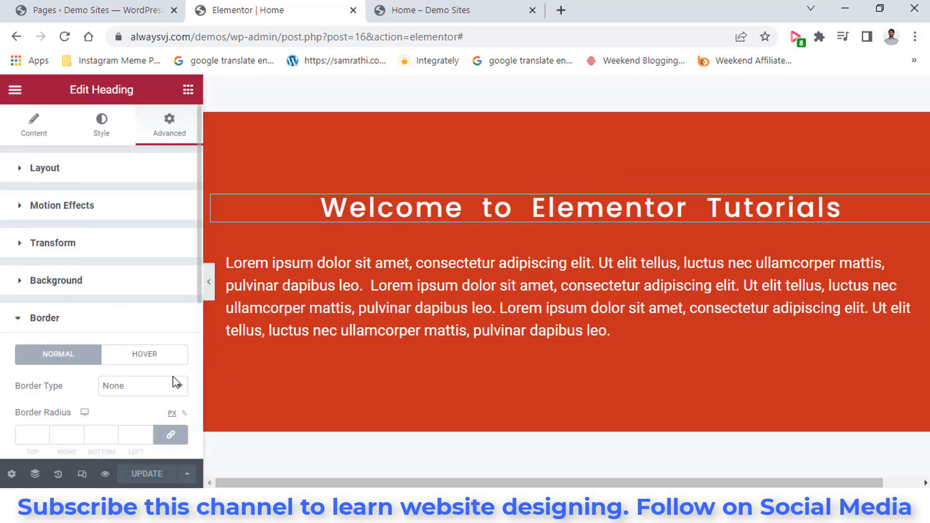
click(177, 383)
click(114, 414)
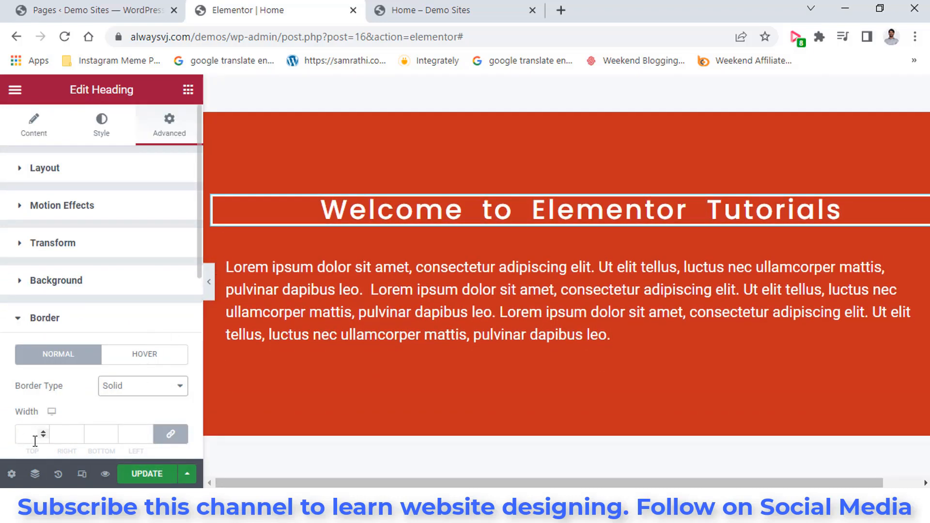
click(33, 434)
text(2)
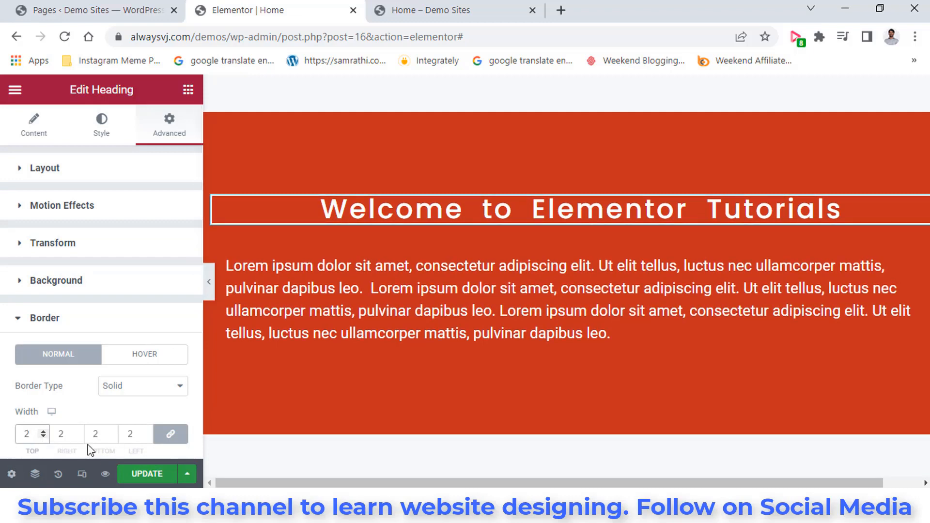
scroll(103, 420, down, 3)
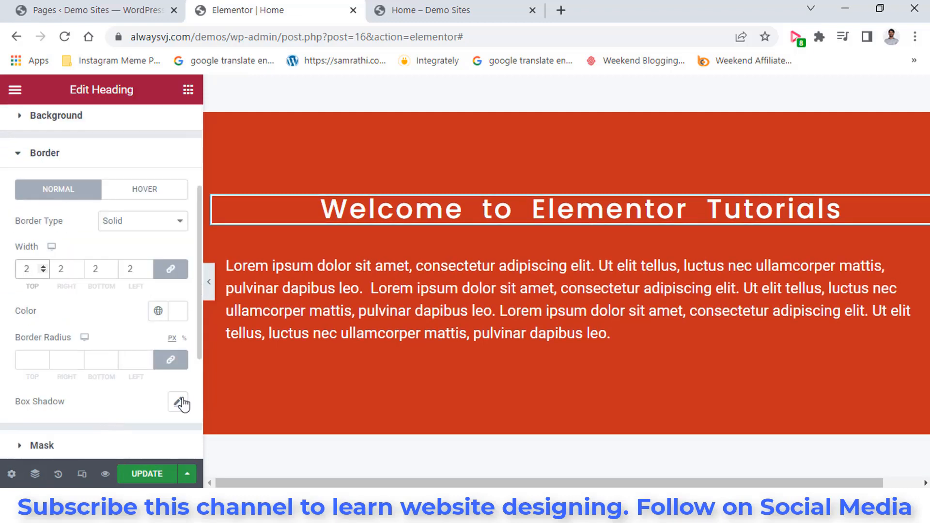
Update the page and reload the published Home page to check the border around the welcome heading.
click(154, 474)
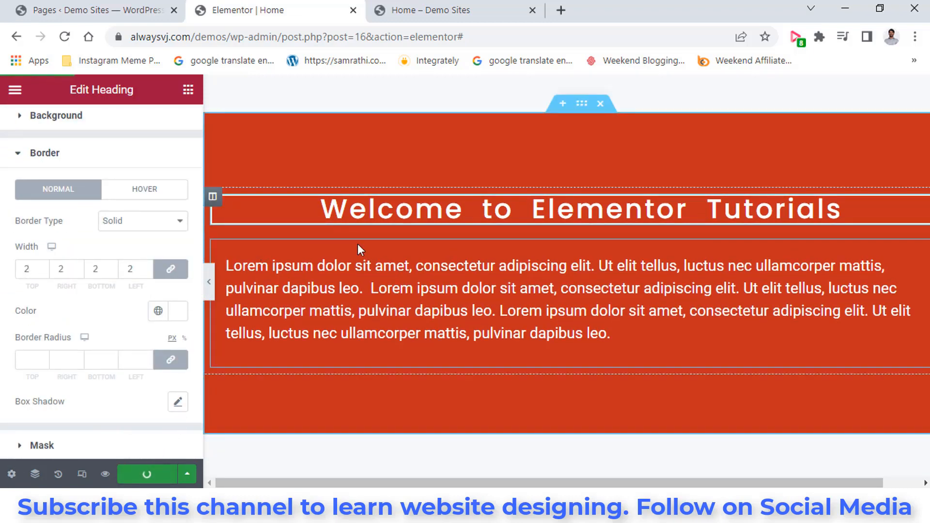
click(416, 11)
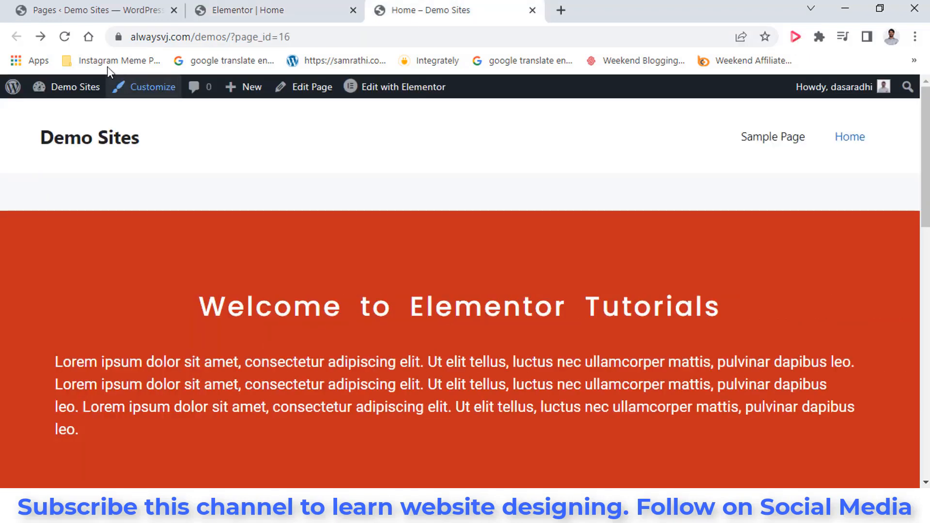
click(64, 37)
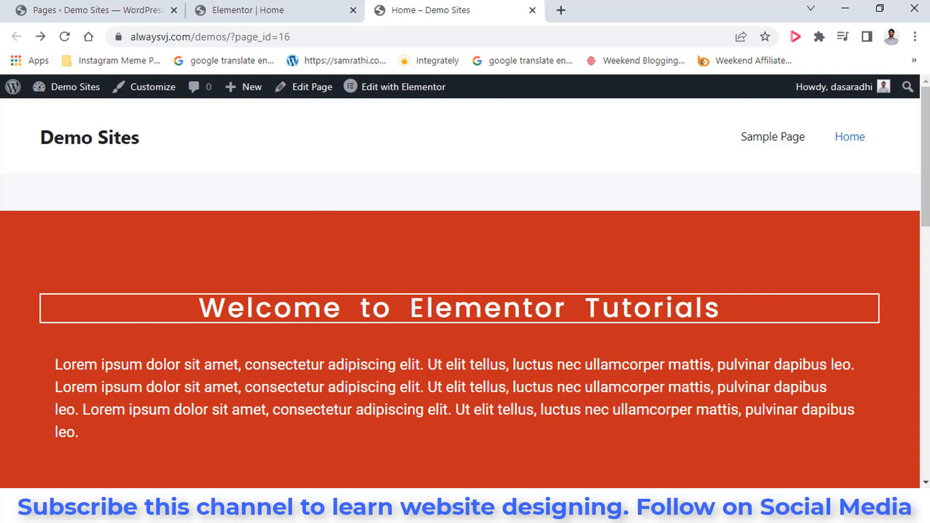
Return to the Elementor editor and set the welcome heading's margin to 10 px on all four sides.
click(228, 5)
scroll(155, 281, up, 3)
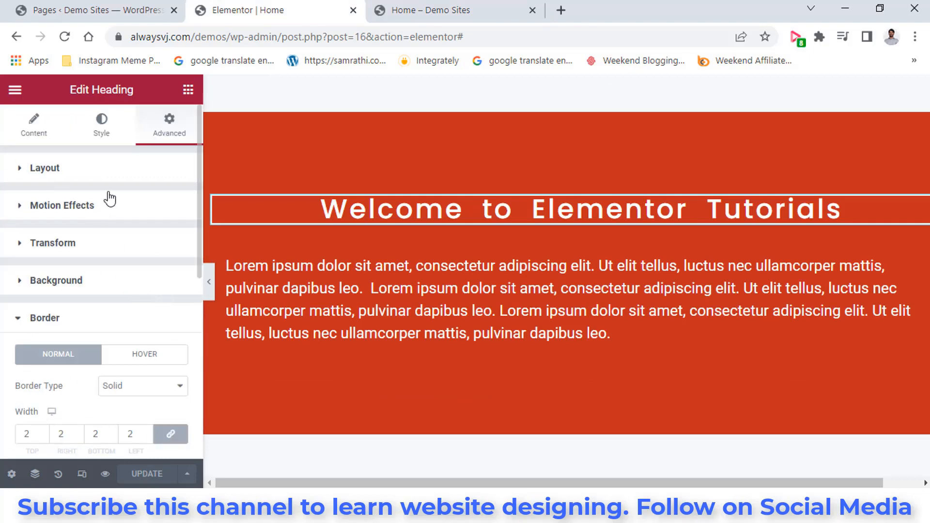
click(97, 168)
click(28, 223)
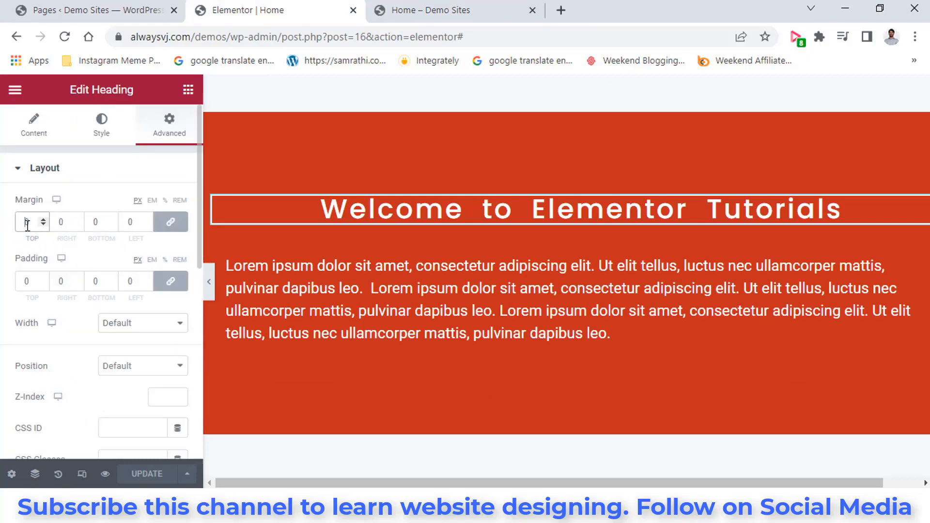
text(10)
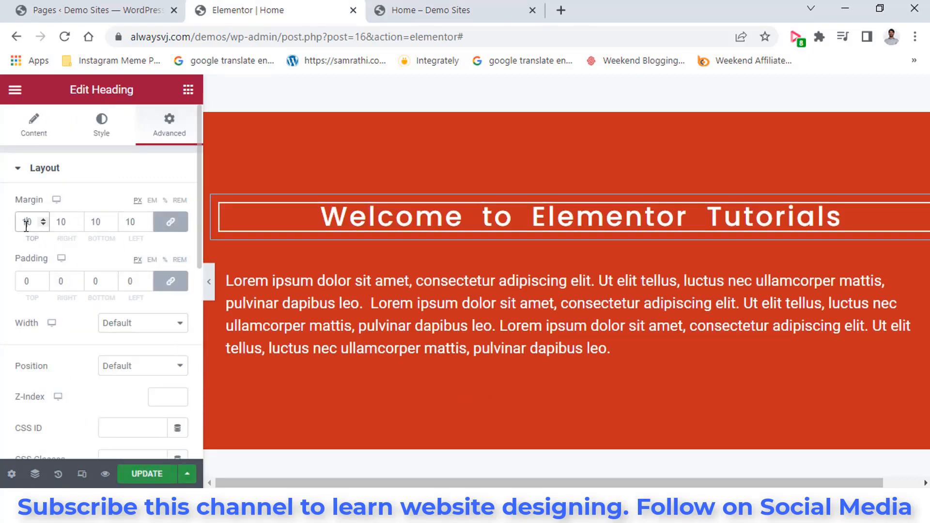
Set the welcome heading's padding to 10 px on all four sides and update the page.
click(23, 281)
text(1)
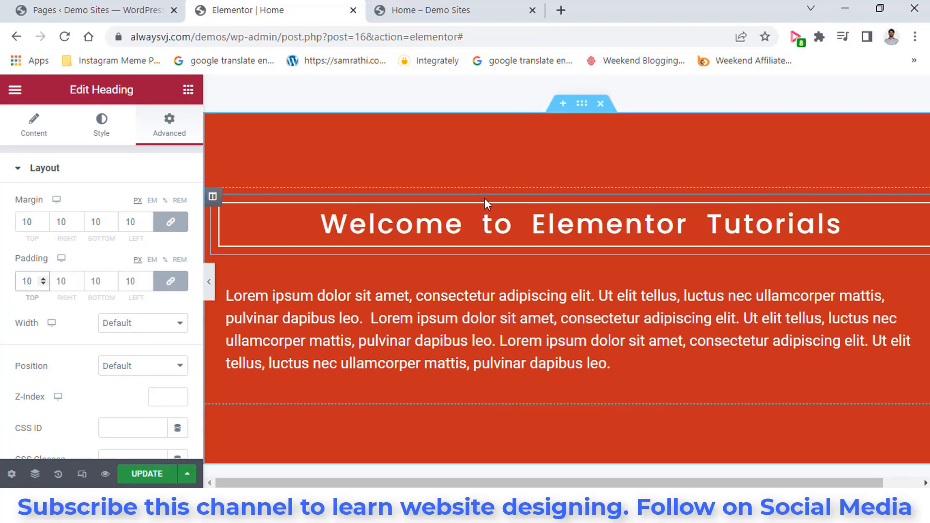
click(147, 473)
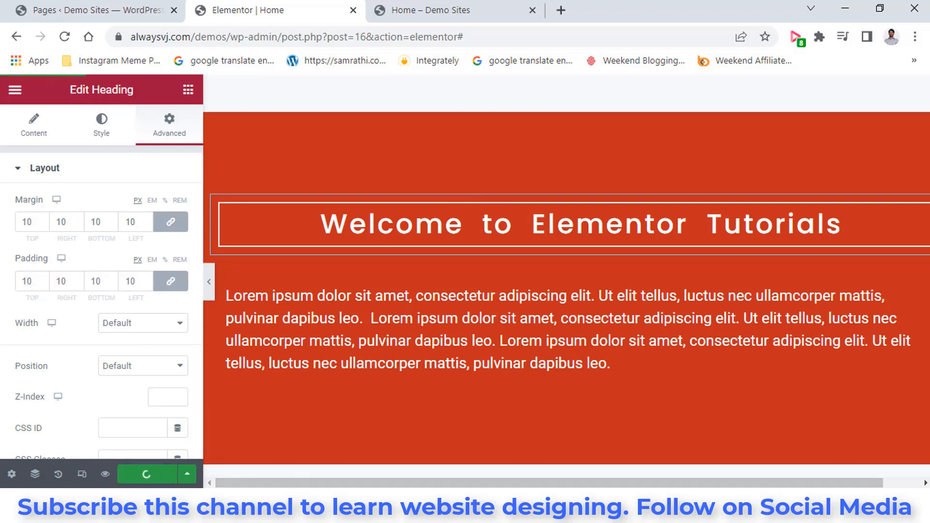